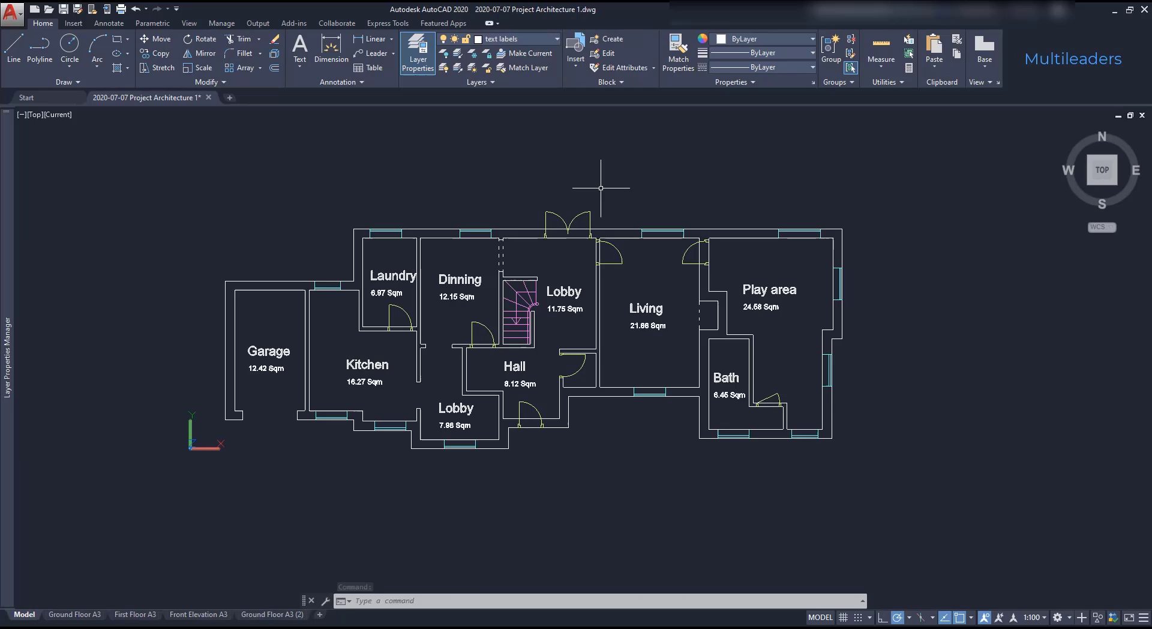
# Look over the Home tab Leader dropdown, then bring up the Annotate tab tools
pyautogui.click(392, 56)
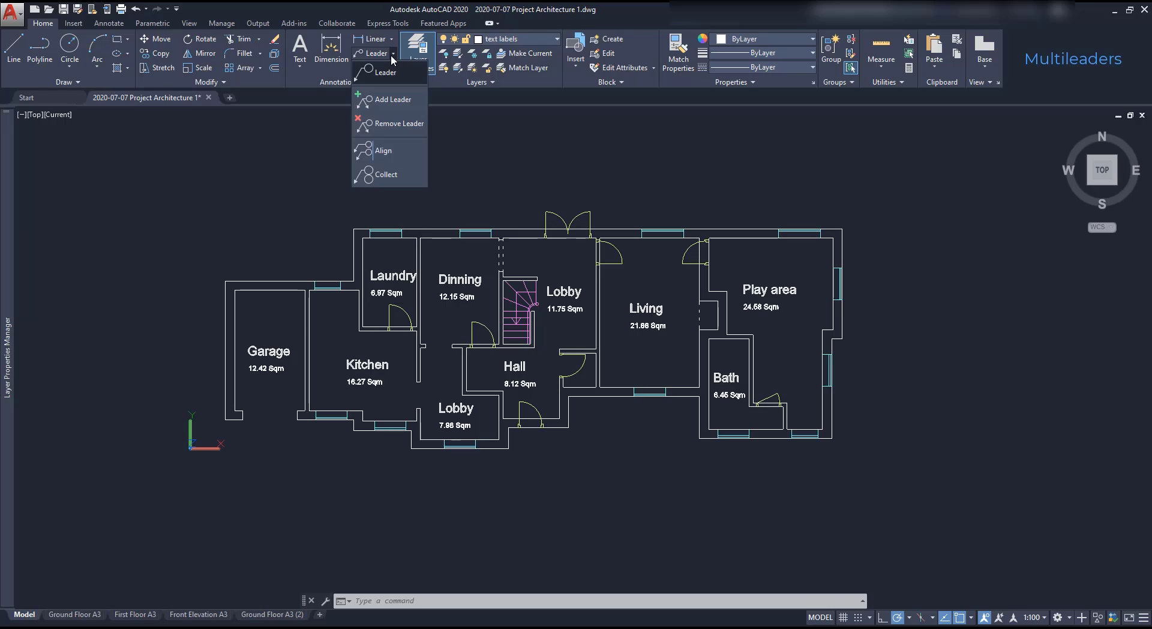
pyautogui.click(392, 56)
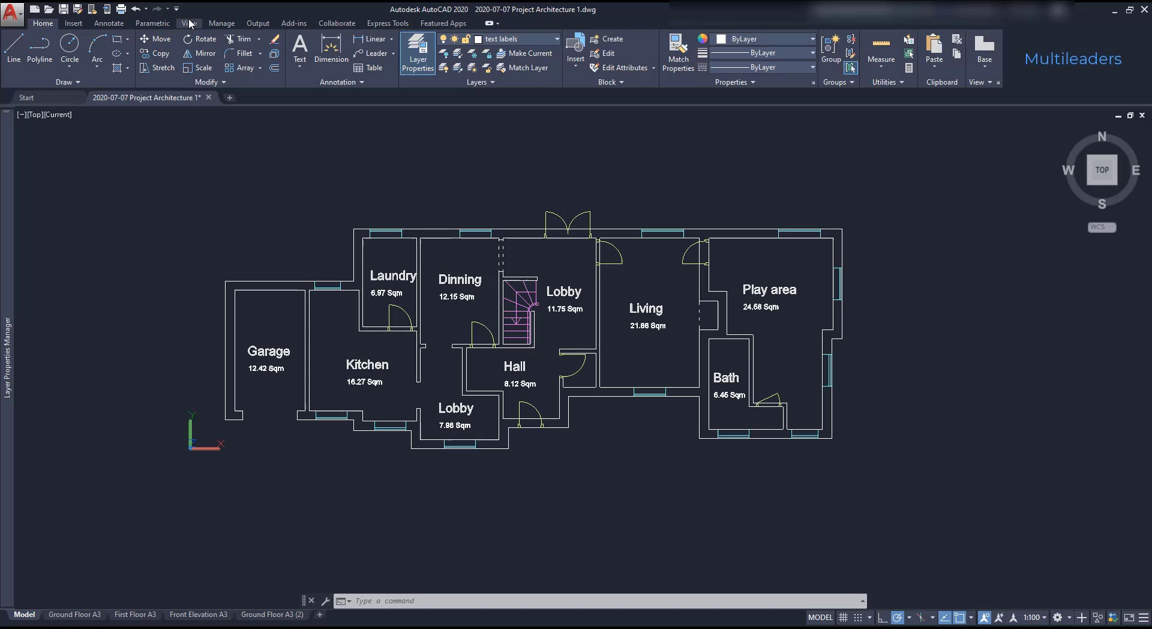
pyautogui.click(109, 24)
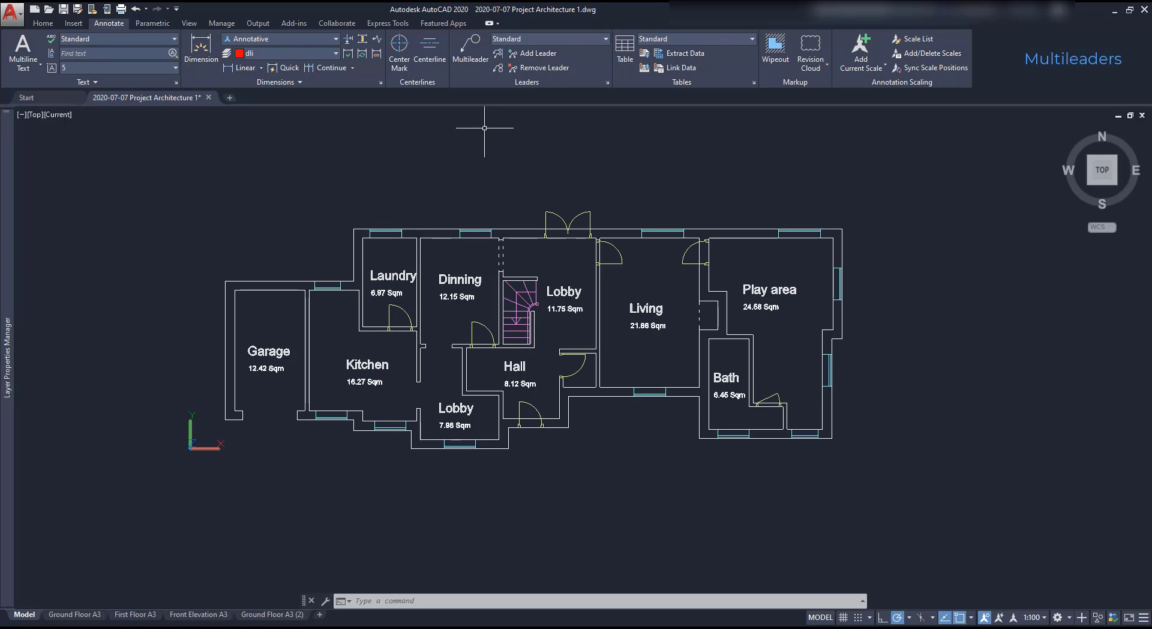
# Modify the Standard multileader style and change its text height from 4 to 250
pyautogui.click(607, 83)
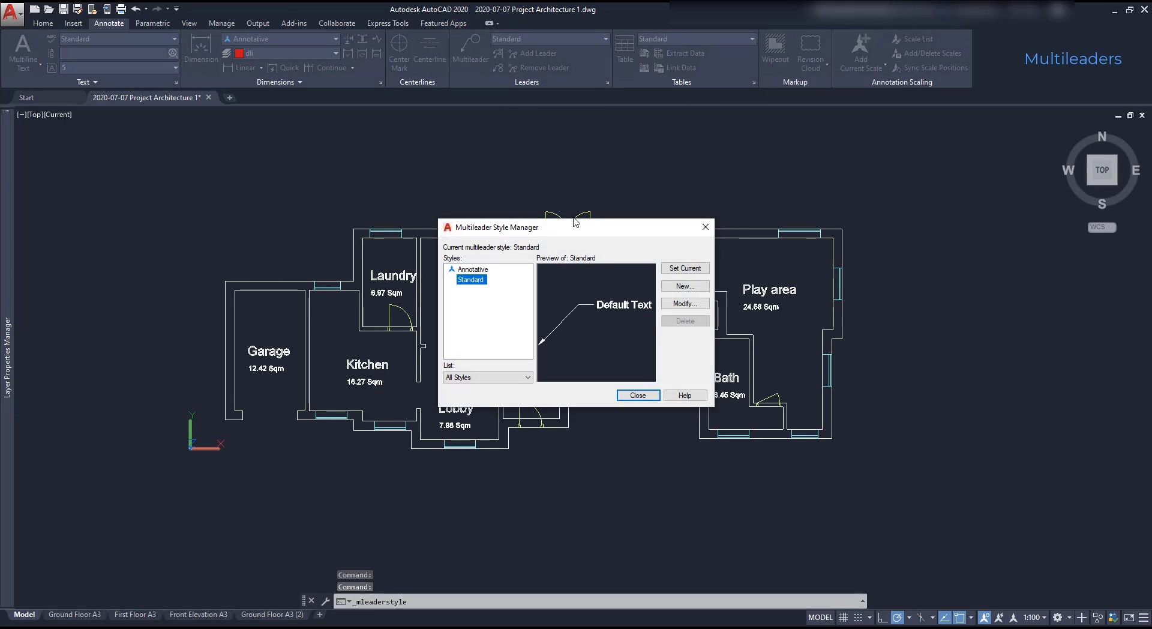
pyautogui.moveTo(660, 230); pyautogui.dragTo(810, 268)
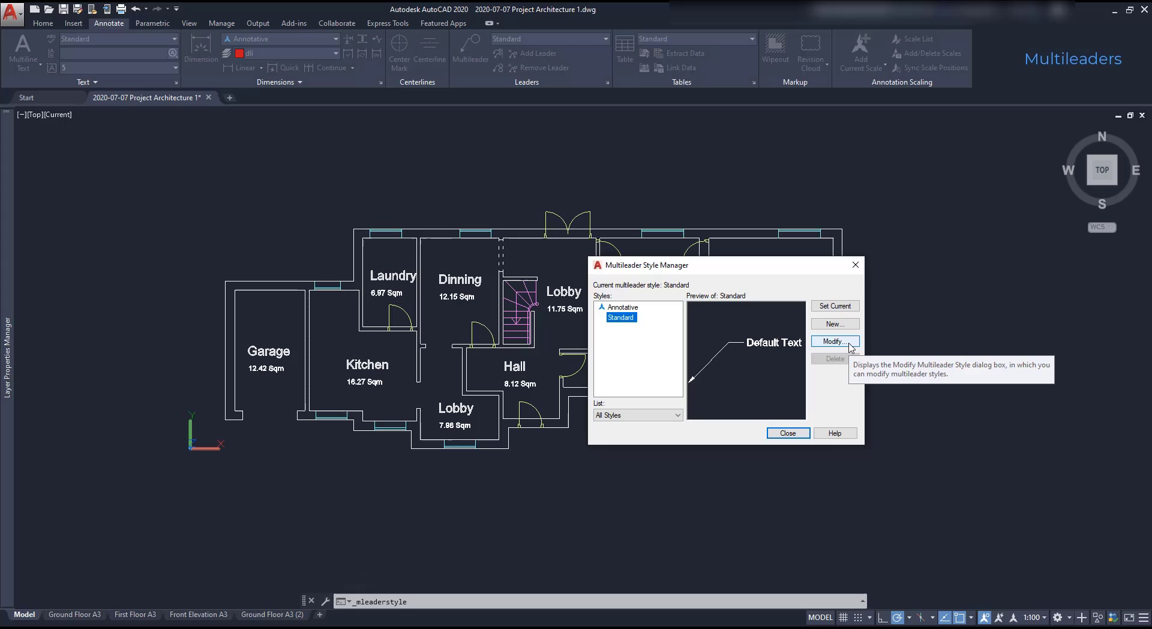
pyautogui.click(850, 346)
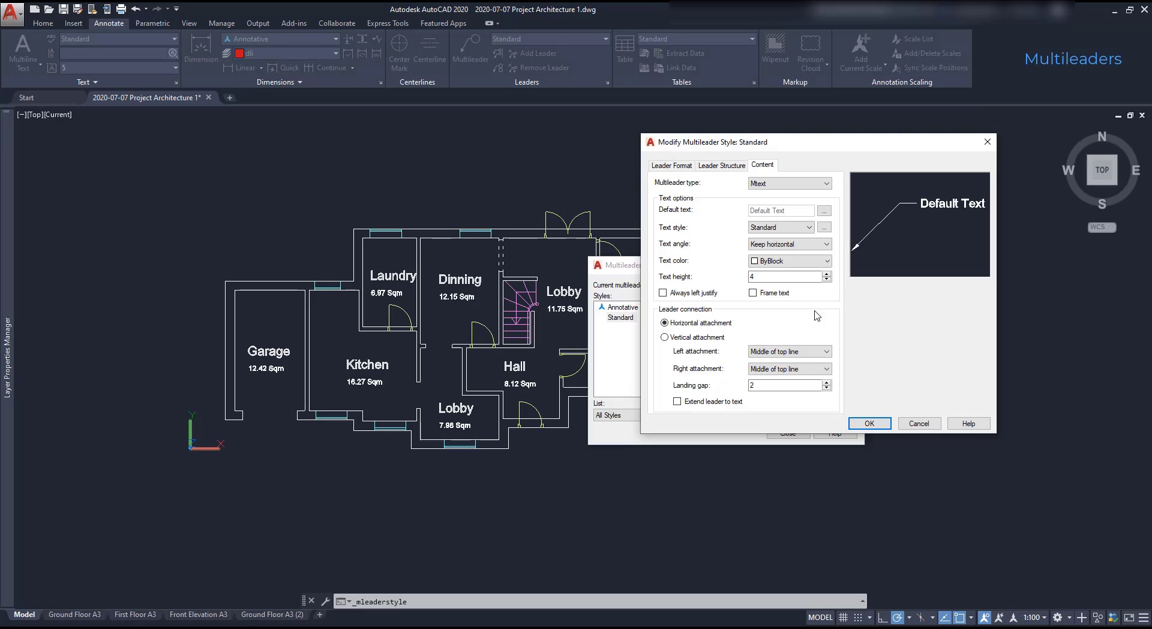
pyautogui.click(773, 277)
# Give Standard an arrowhead size of 2, turn off fixed landing distance, and save it
pyautogui.click(663, 169)
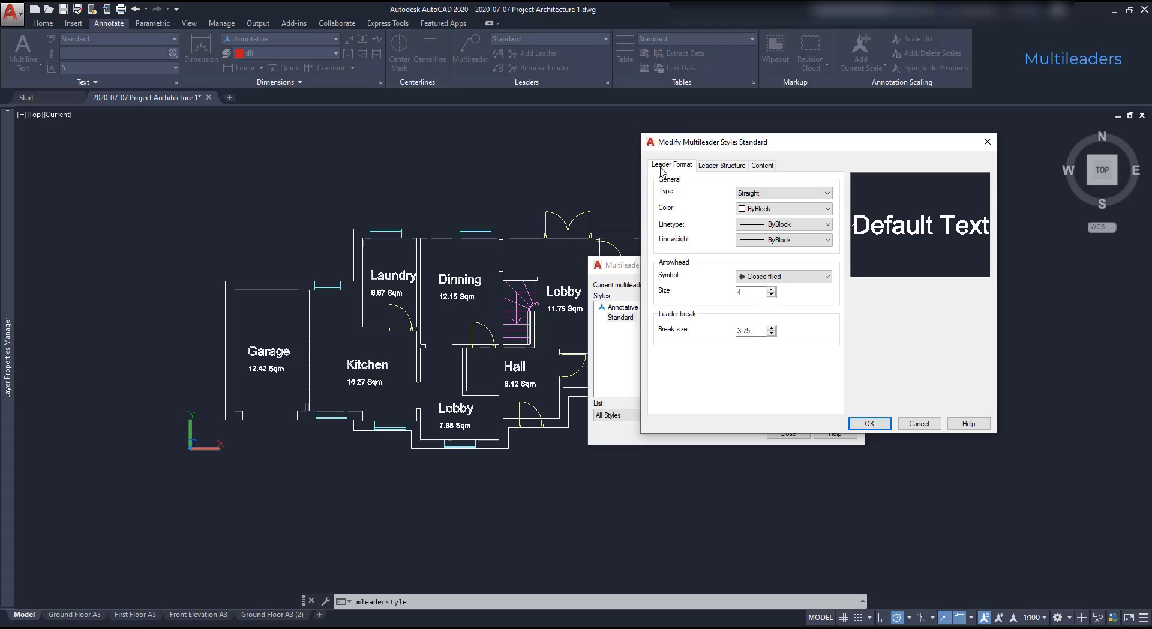
pyautogui.click(749, 294)
pyautogui.doubleClick(749, 293)
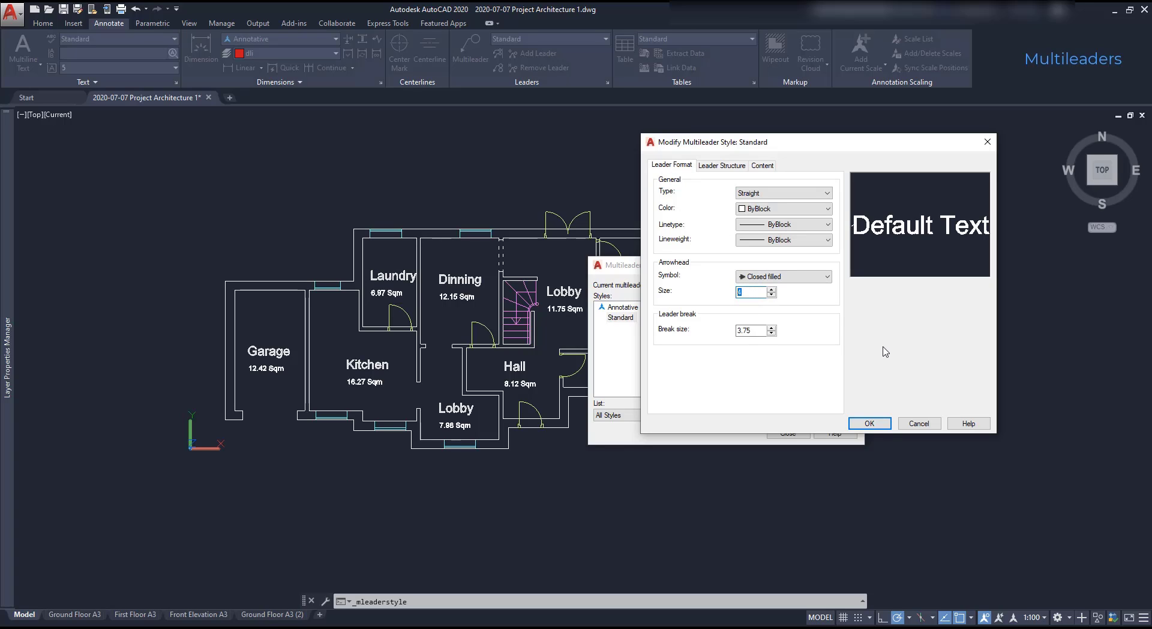
pyautogui.write('200')
pyautogui.click(723, 166)
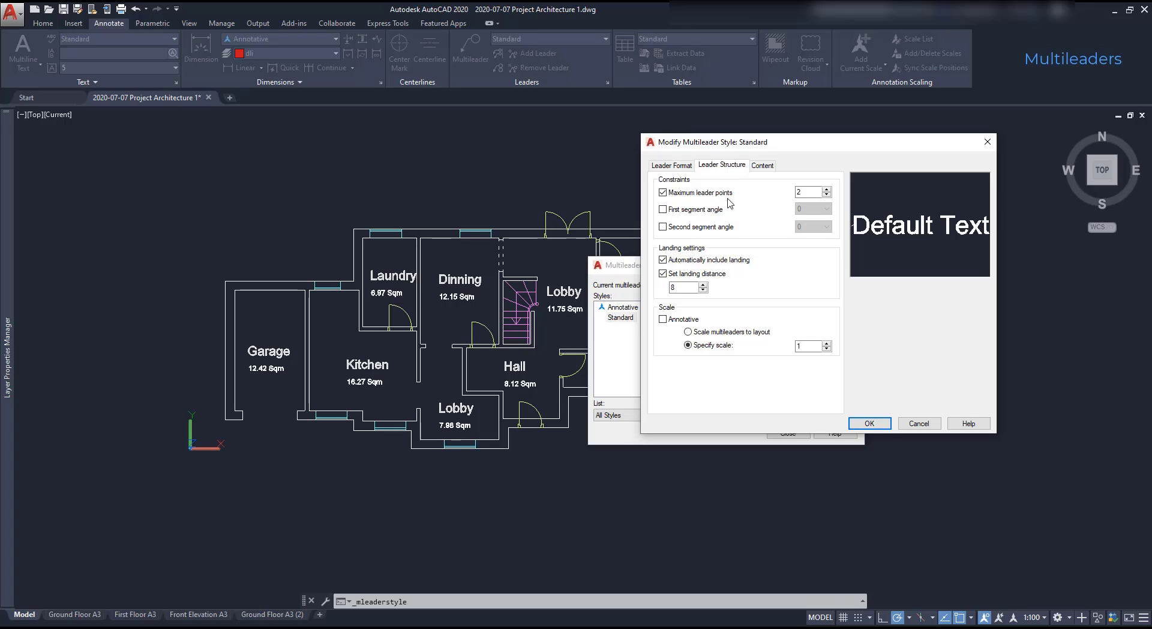
pyautogui.click(663, 274)
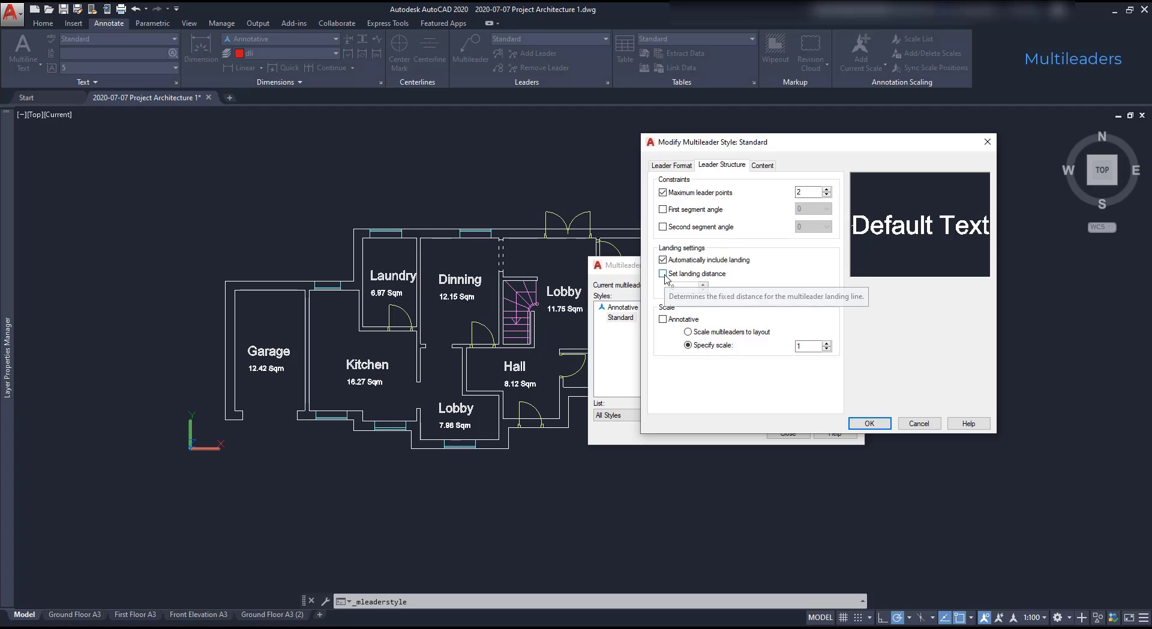
pyautogui.click(869, 423)
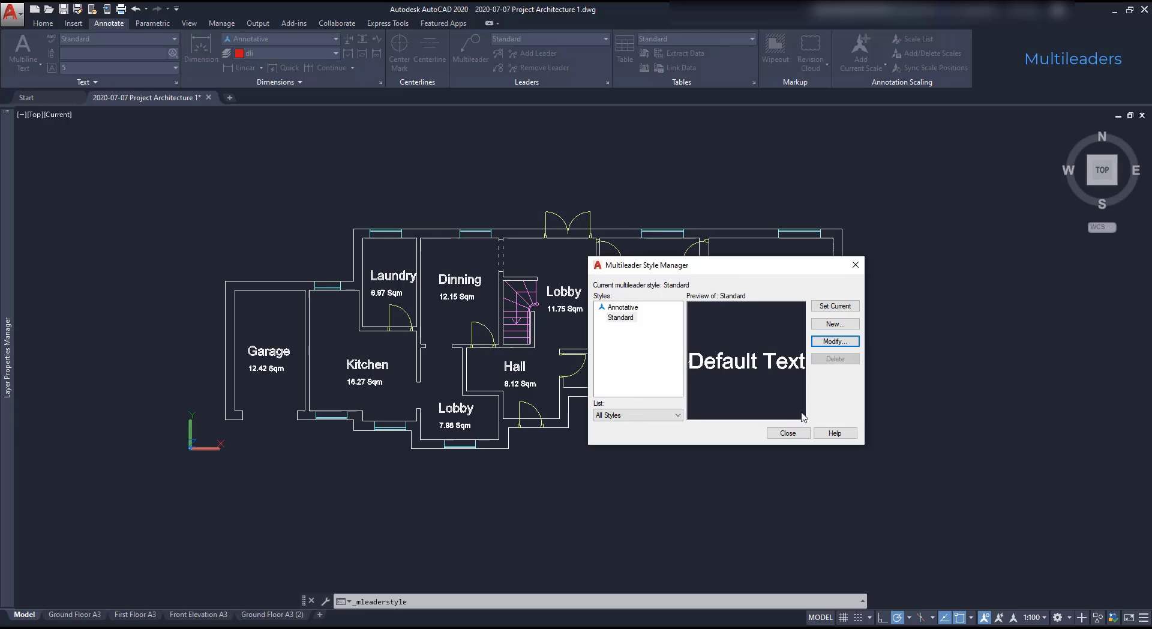
pyautogui.click(786, 432)
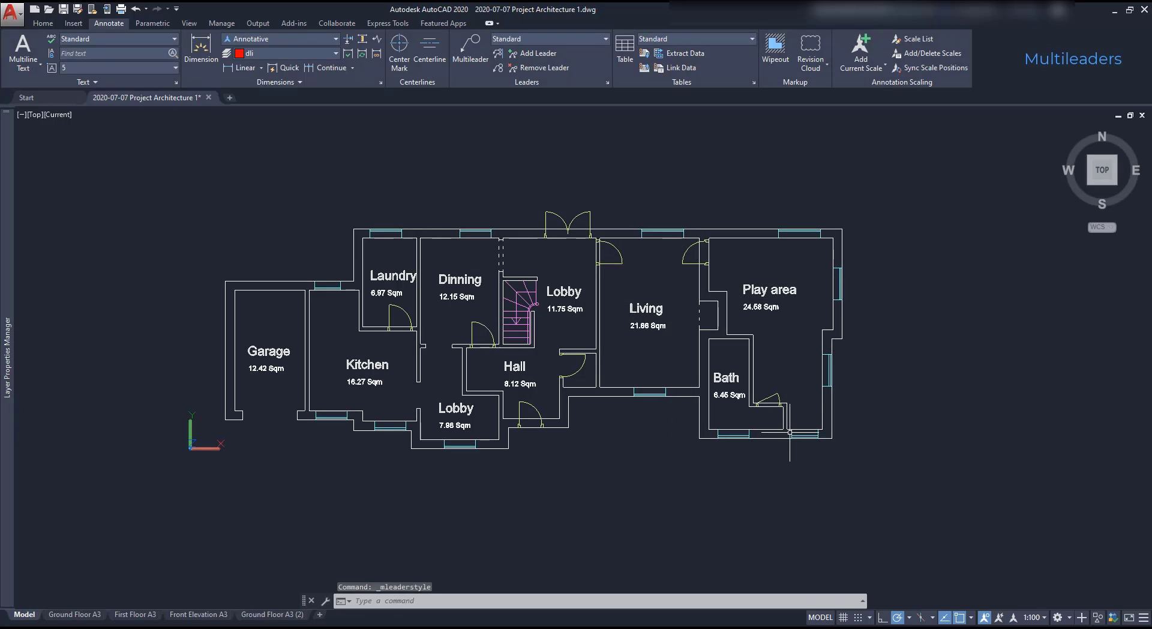
# Label the building's top-left wall corner 'external wall' with a multileader, then view the whole house
pyautogui.click(464, 50)
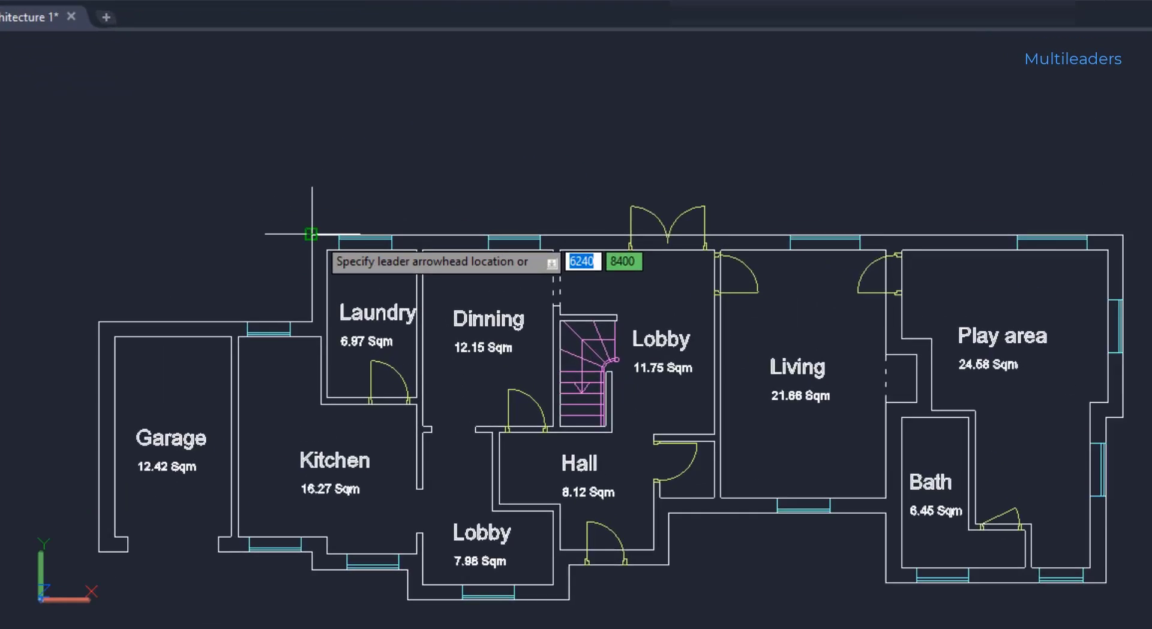
pyautogui.click(312, 234)
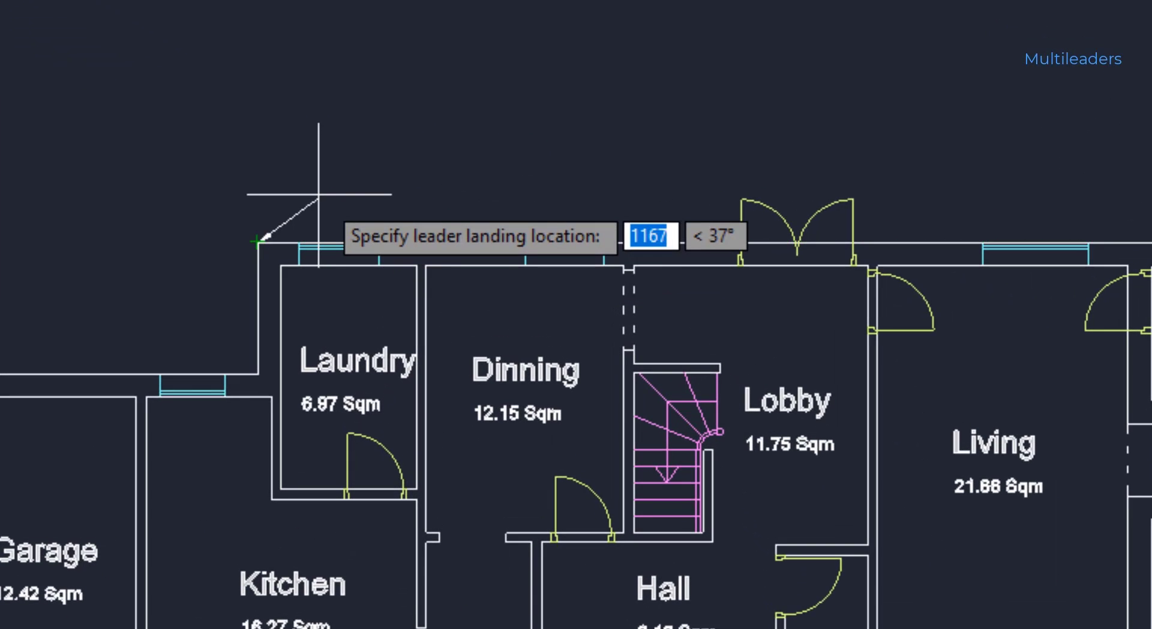
pyautogui.click(309, 191)
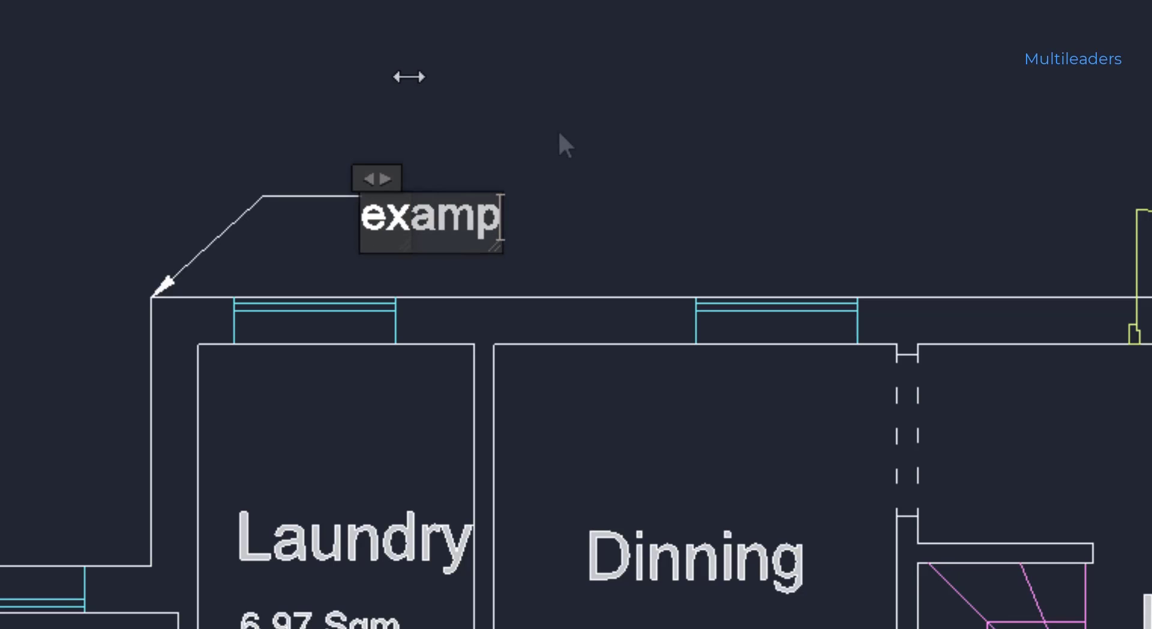
pyautogui.hotkey('shift', 'Left')
pyautogui.hotkey('shift', 'Left')
pyautogui.hotkey('shift', 'Left')
pyautogui.hotkey('shift', 'Left')
pyautogui.hotkey('shift', 'Left')
pyautogui.write('ternal wall')
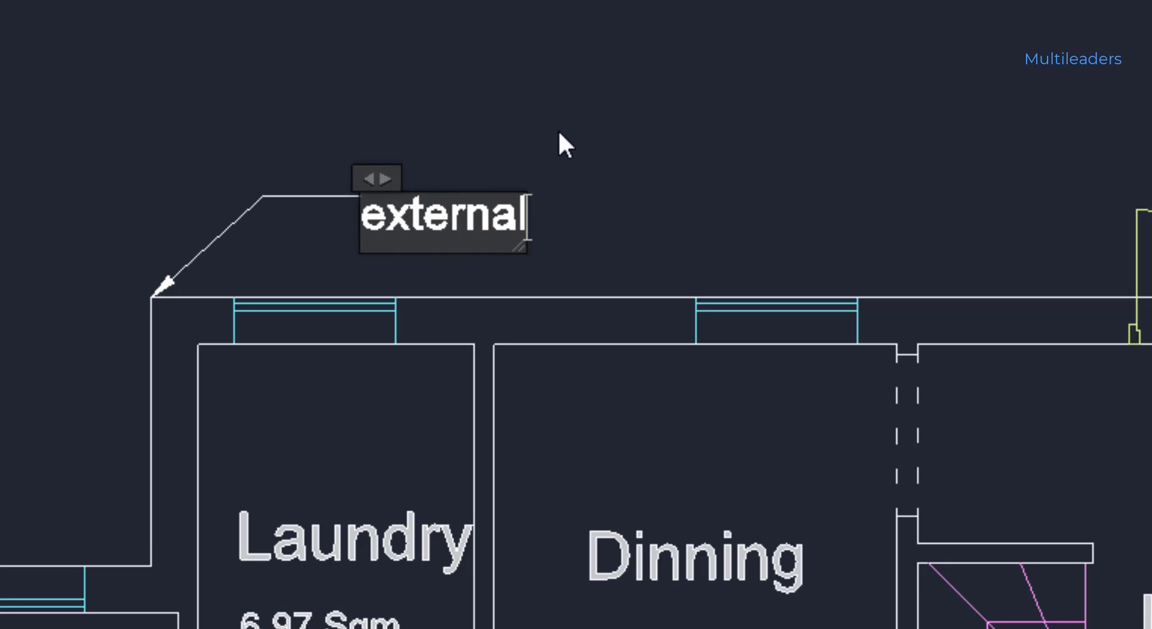
pyautogui.click(544, 155)
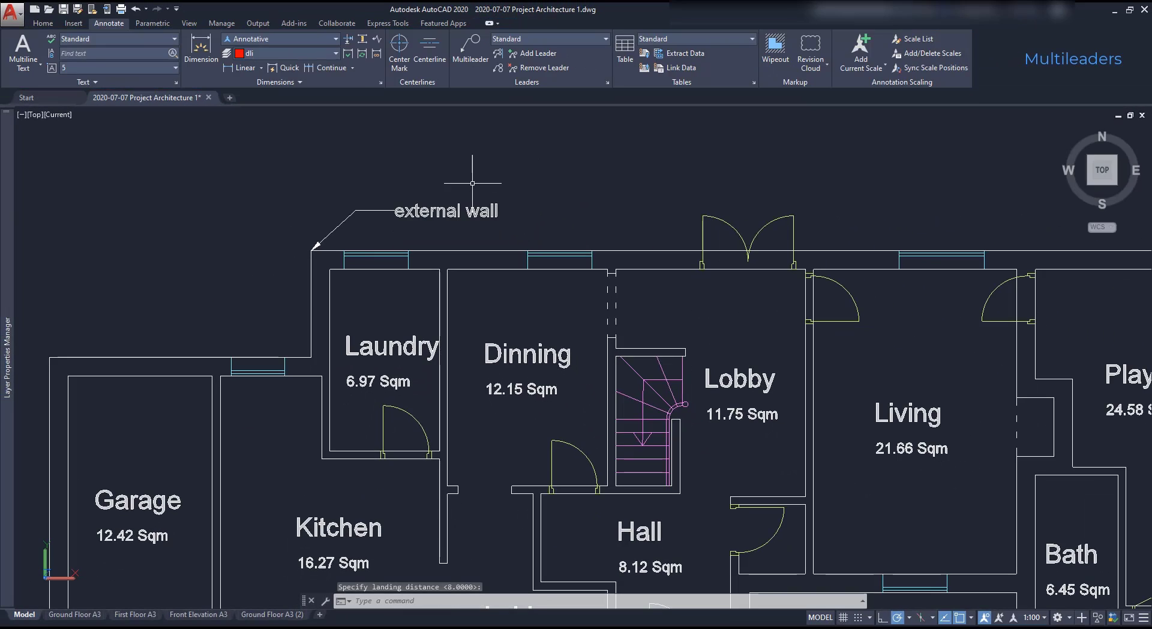
pyautogui.scroll(-2, 464, 166)
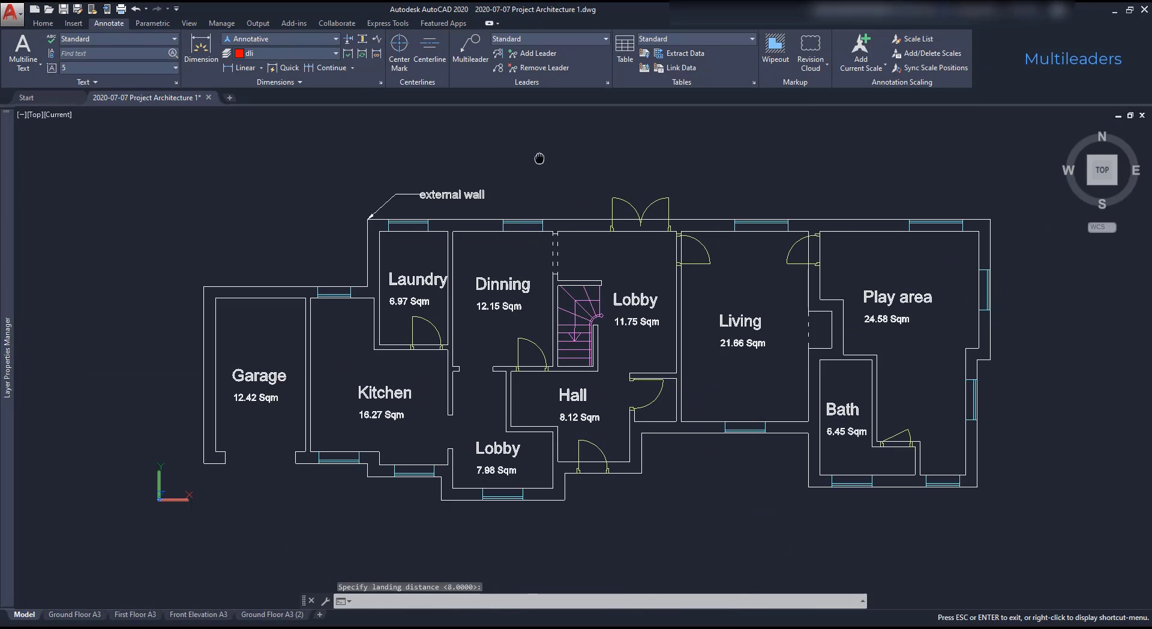
pyautogui.moveTo(547, 156); pyautogui.dragTo(496, 213, button='middle')
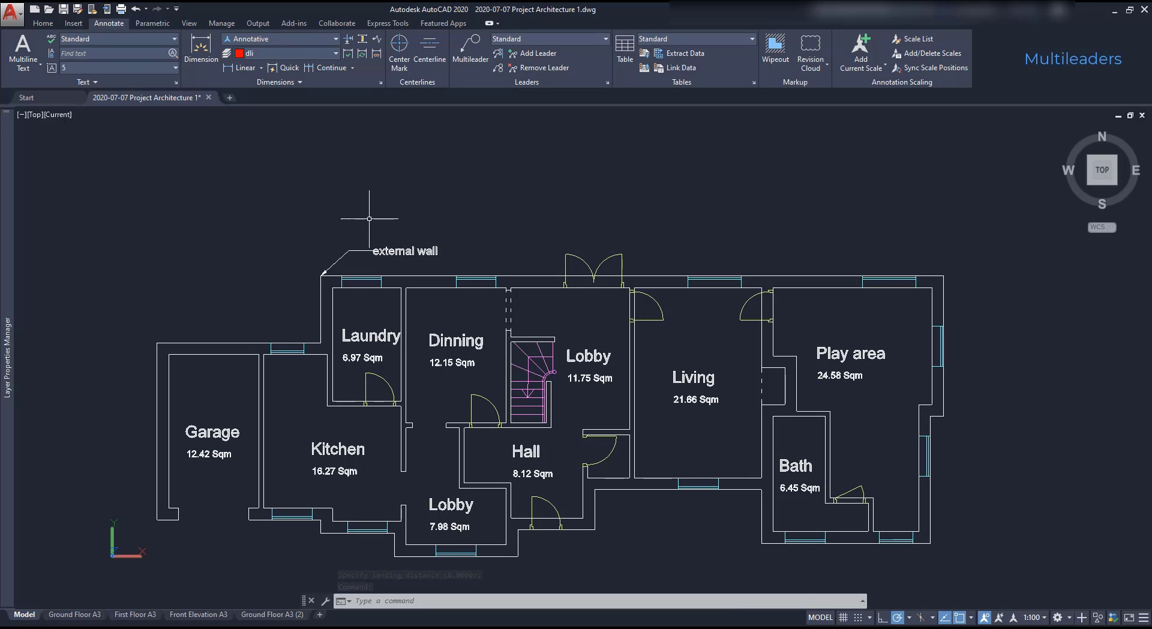
pyautogui.click(75, 614)
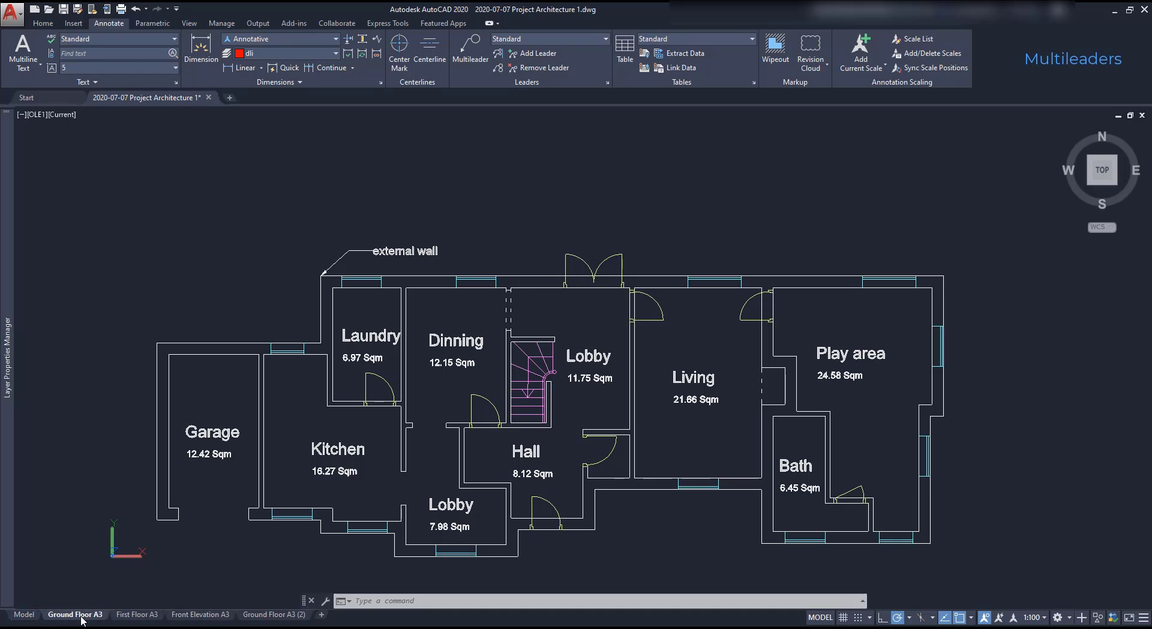
pyautogui.scroll(-5, 577, 291)
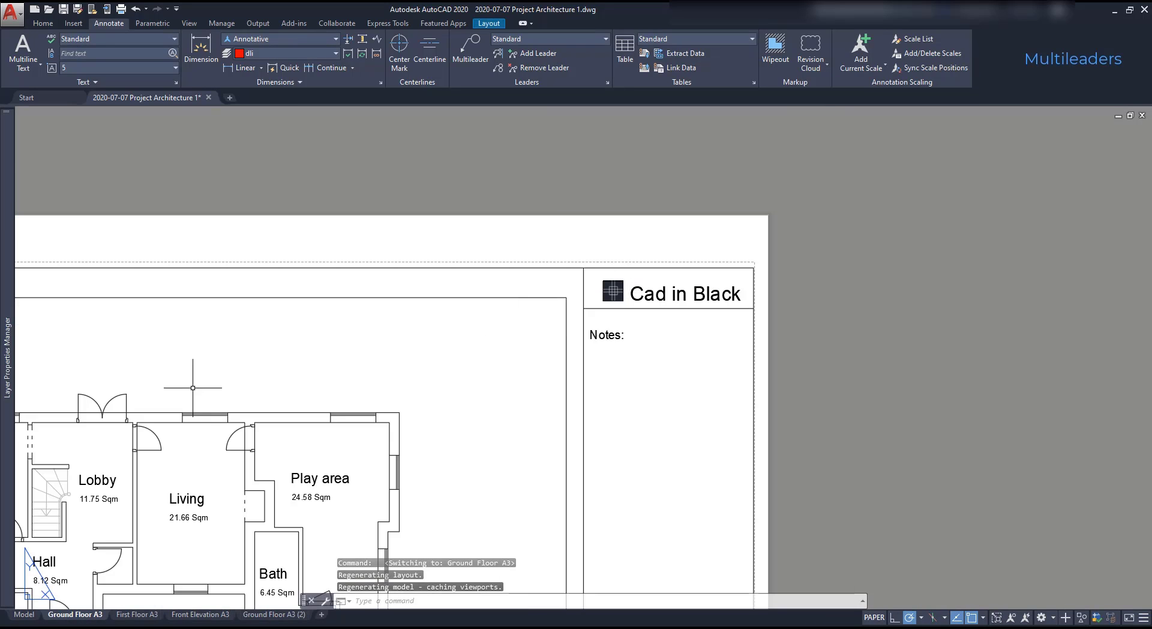
pyautogui.moveTo(196, 316); pyautogui.dragTo(538, 244, button='middle')
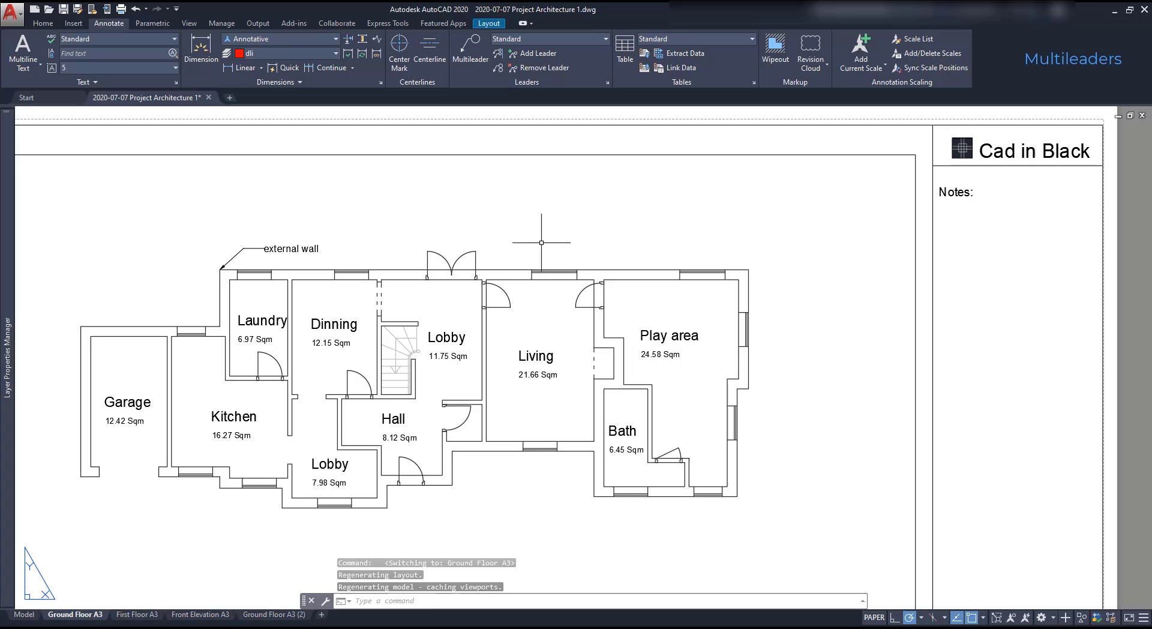
pyautogui.scroll(-2, 831, 234)
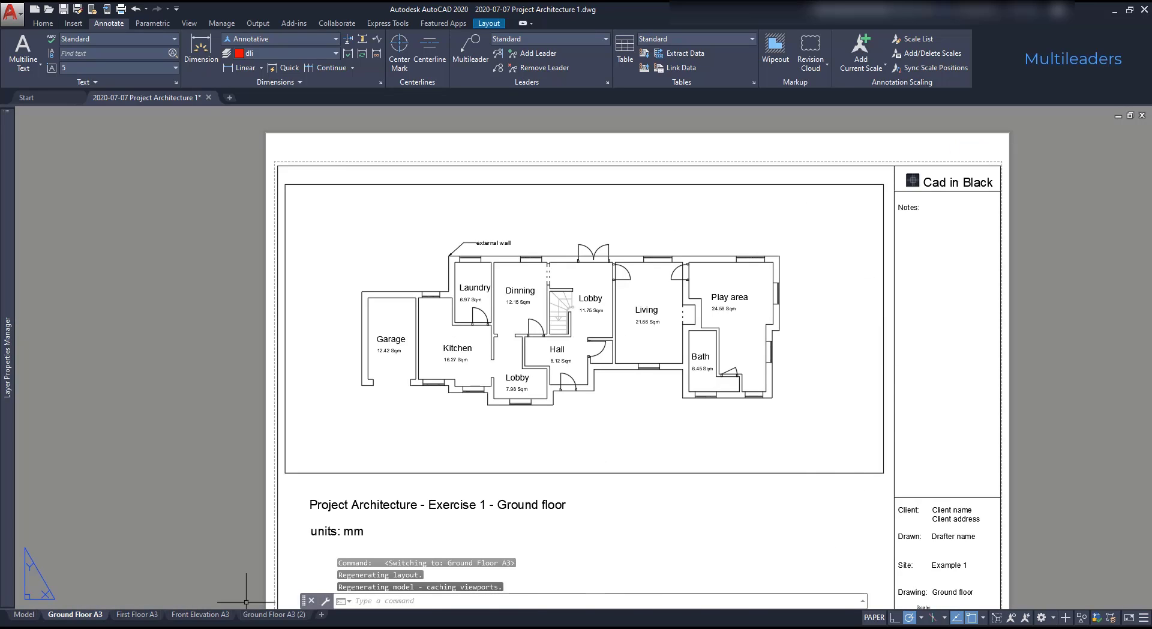
pyautogui.click(27, 616)
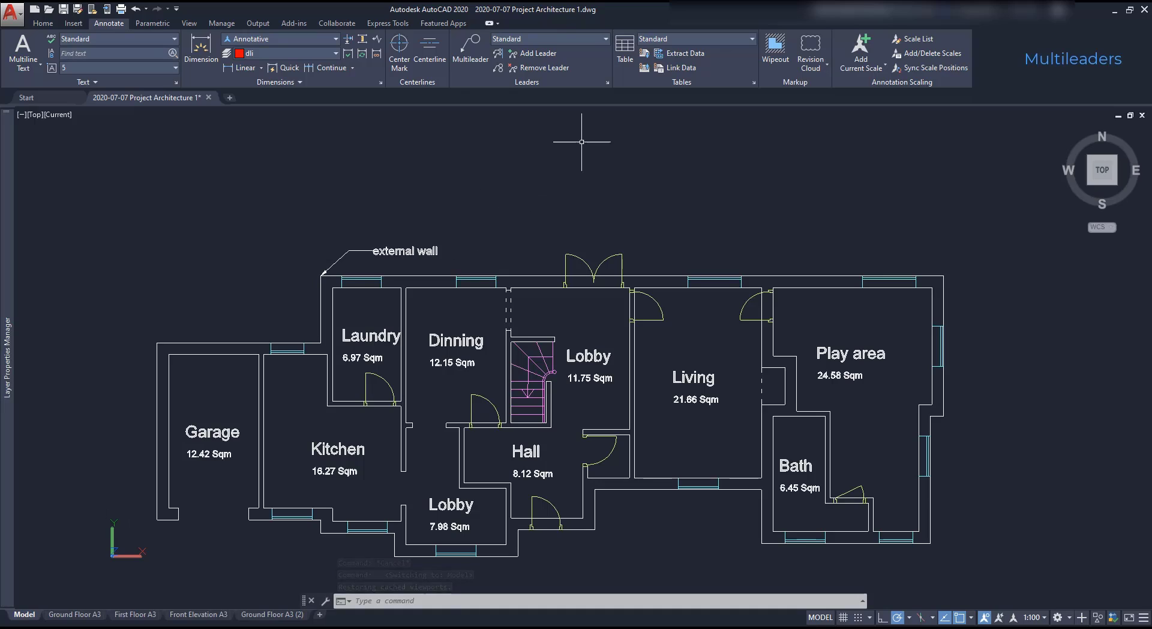
# Make Annotative the current multileader style after reviewing its leader format and content settings
pyautogui.click(605, 40)
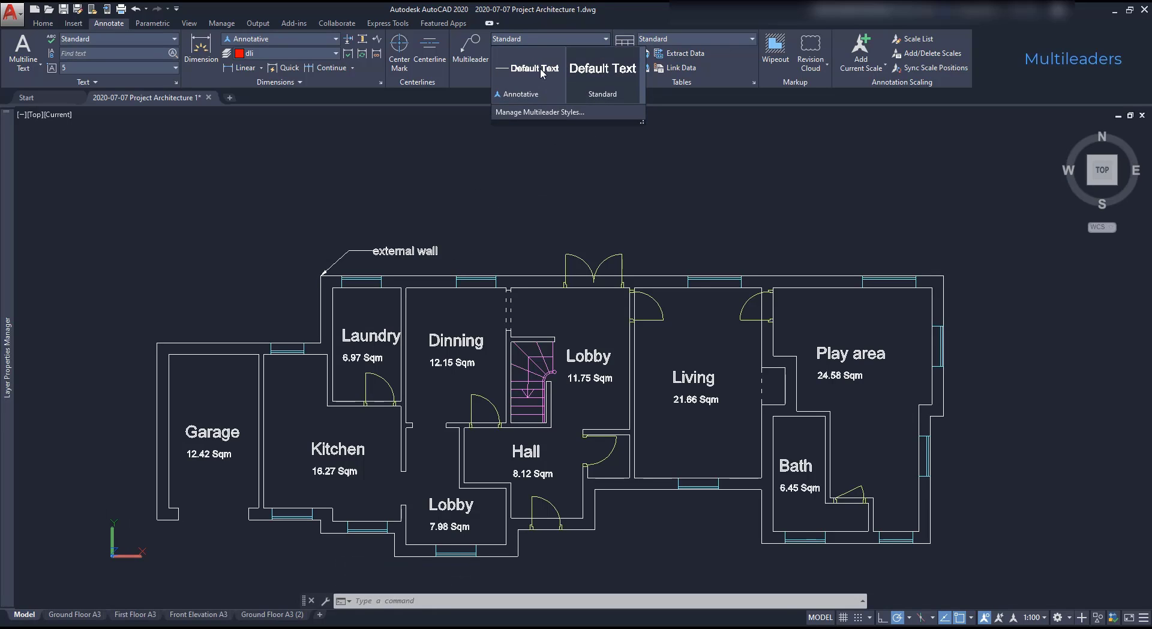
pyautogui.click(541, 71)
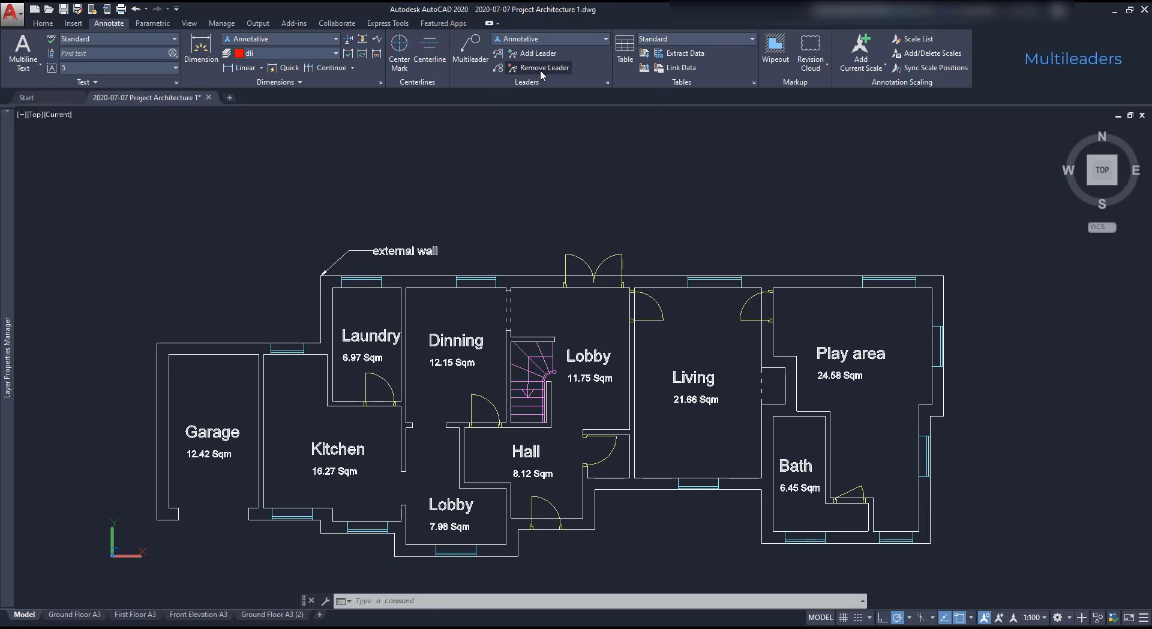
pyautogui.click(607, 84)
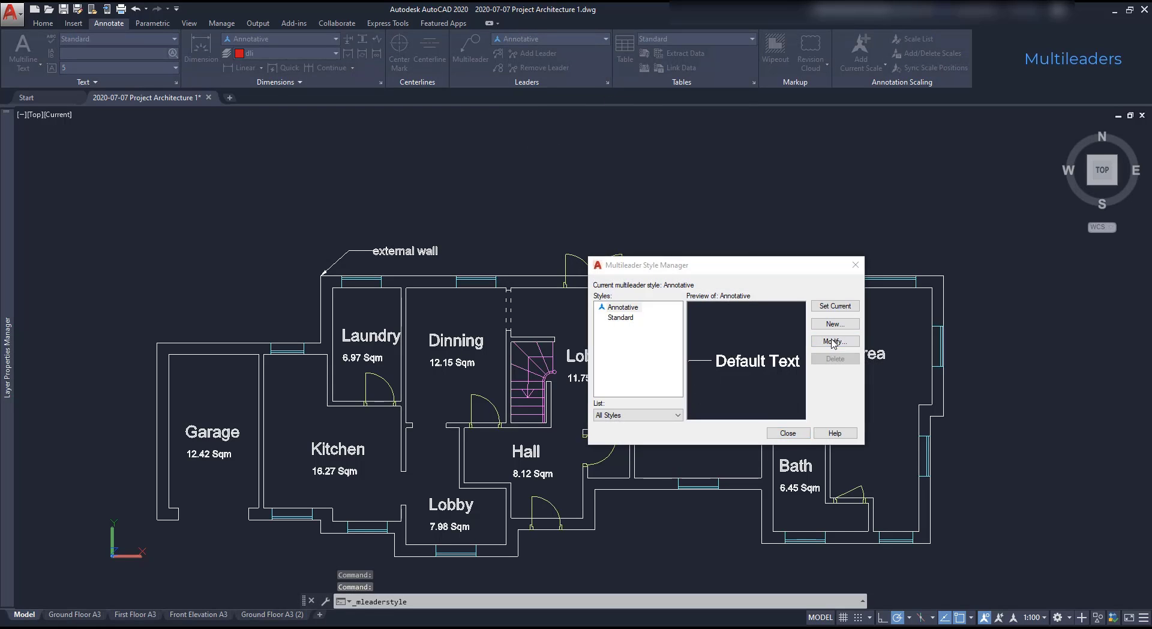
pyautogui.click(834, 342)
pyautogui.click(669, 167)
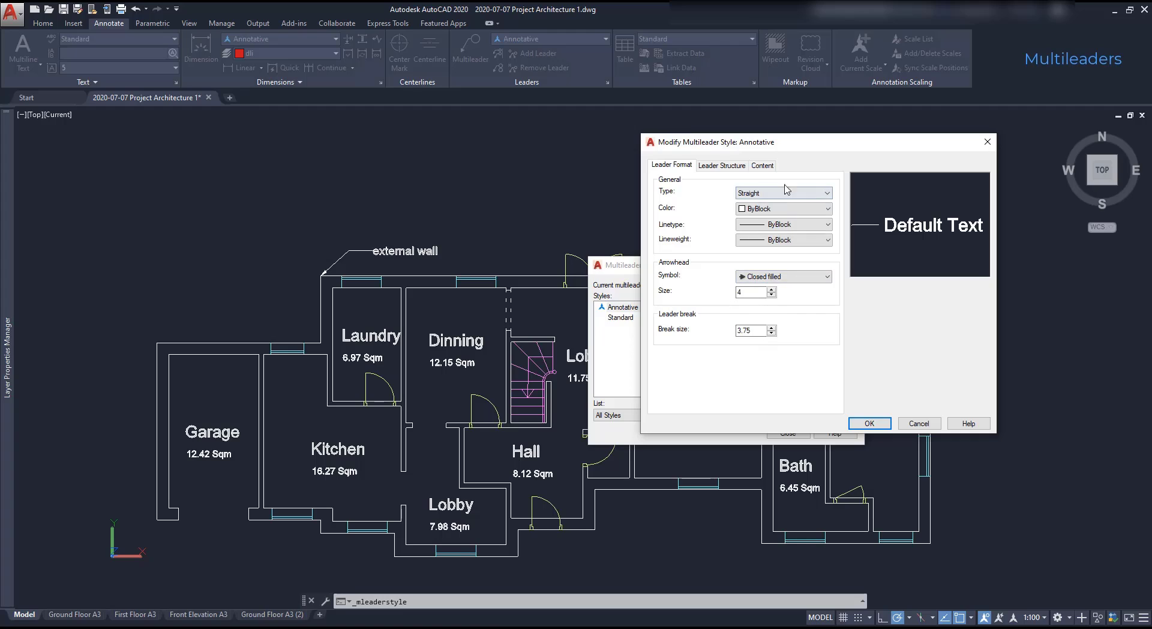
pyautogui.click(763, 165)
pyautogui.click(670, 165)
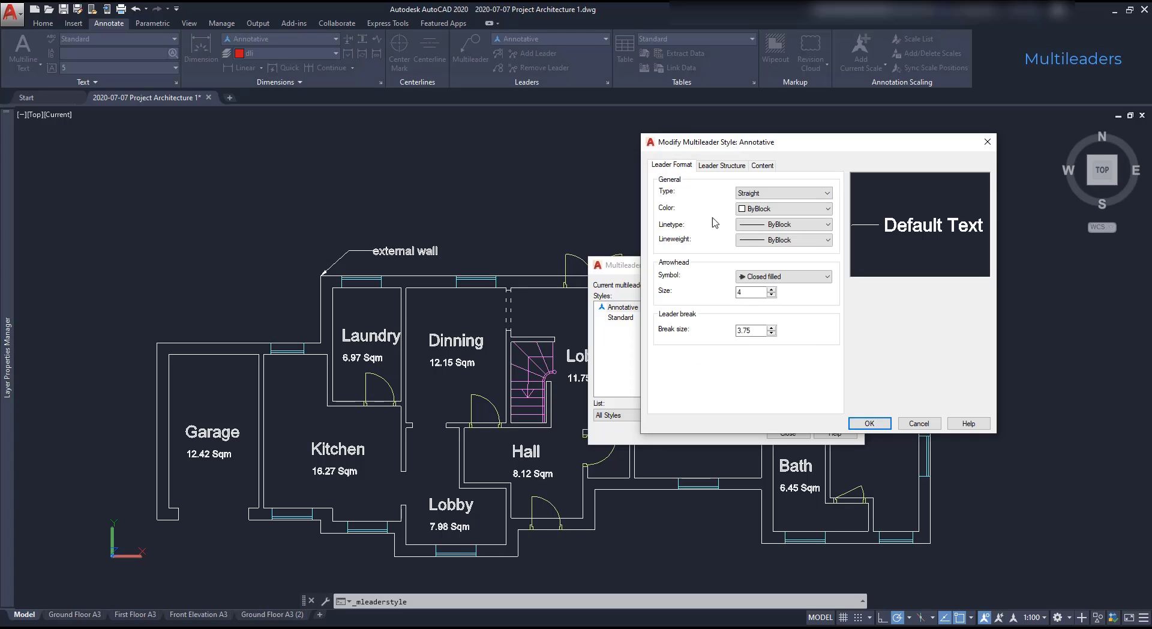
pyautogui.click(869, 423)
pyautogui.click(787, 432)
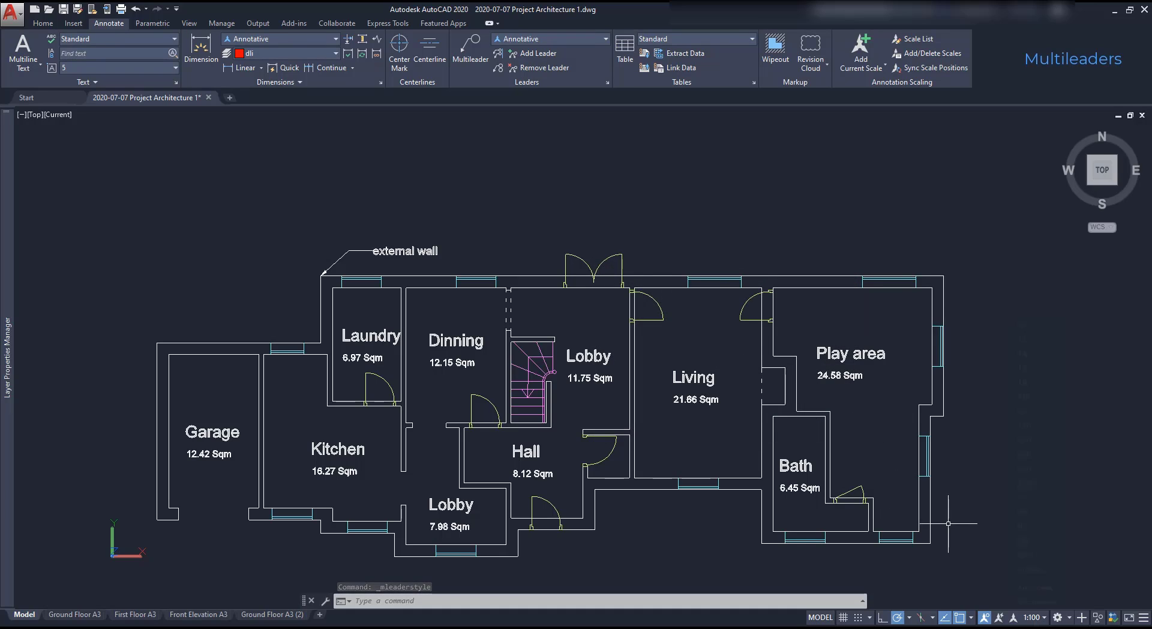
pyautogui.click(1034, 616)
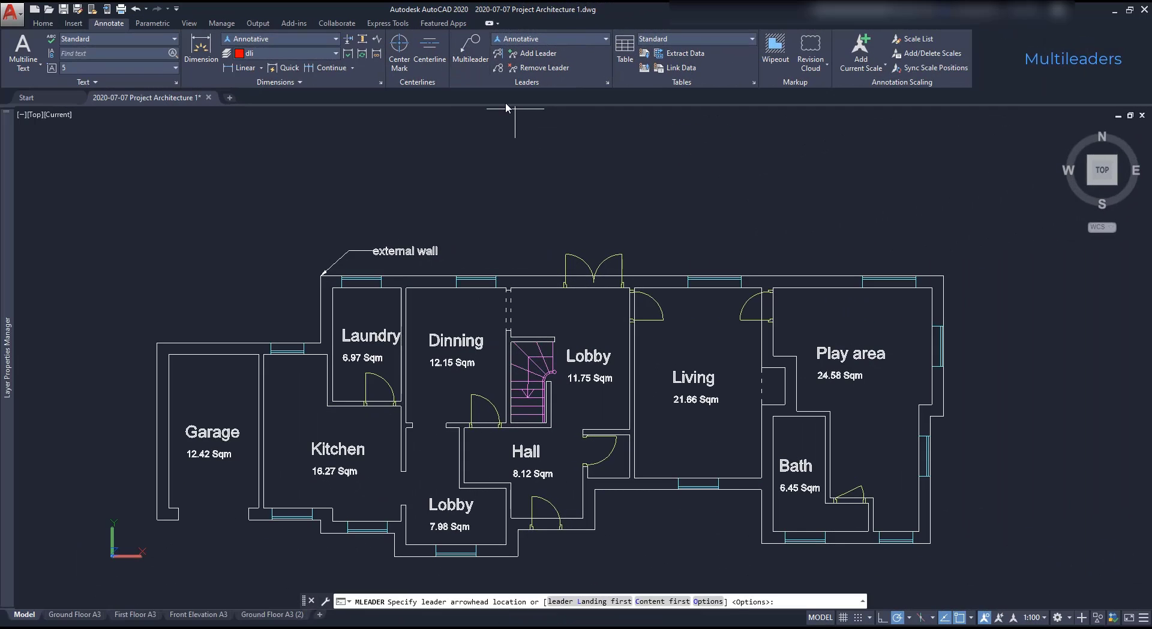
# Add a 'window' multileader pointing at the top wall above Living
pyautogui.scroll(5, 697, 272)
pyautogui.click(672, 282)
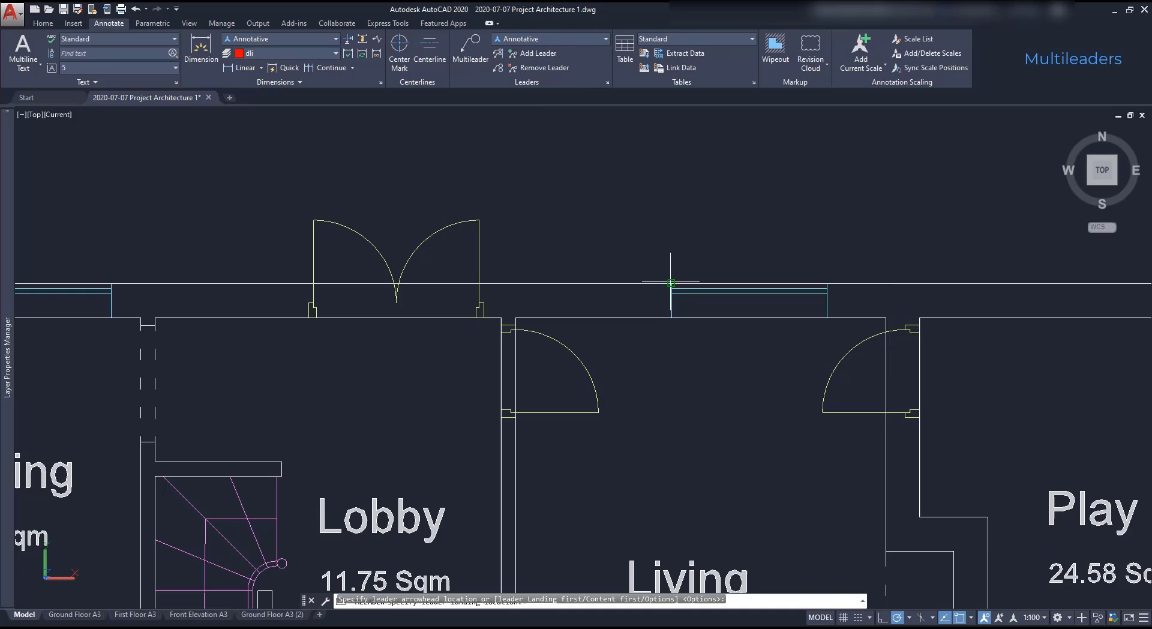
pyautogui.scroll(-4, 716, 202)
pyautogui.click(774, 210)
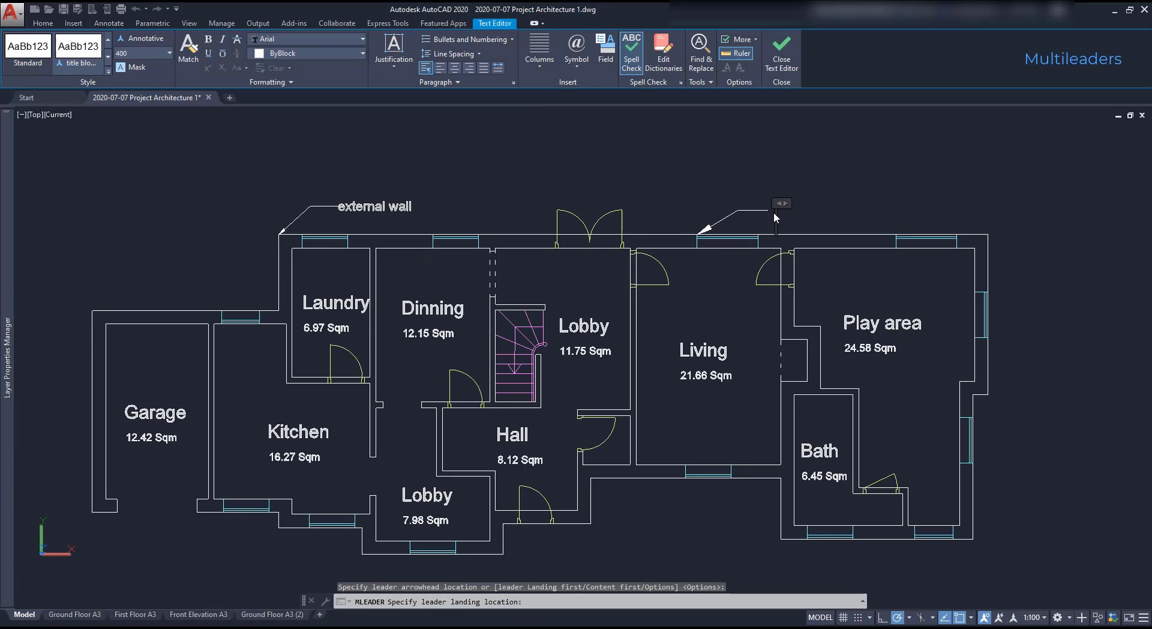
pyautogui.write('windw')
pyautogui.scroll(5, 789, 200)
pyautogui.write('ow')
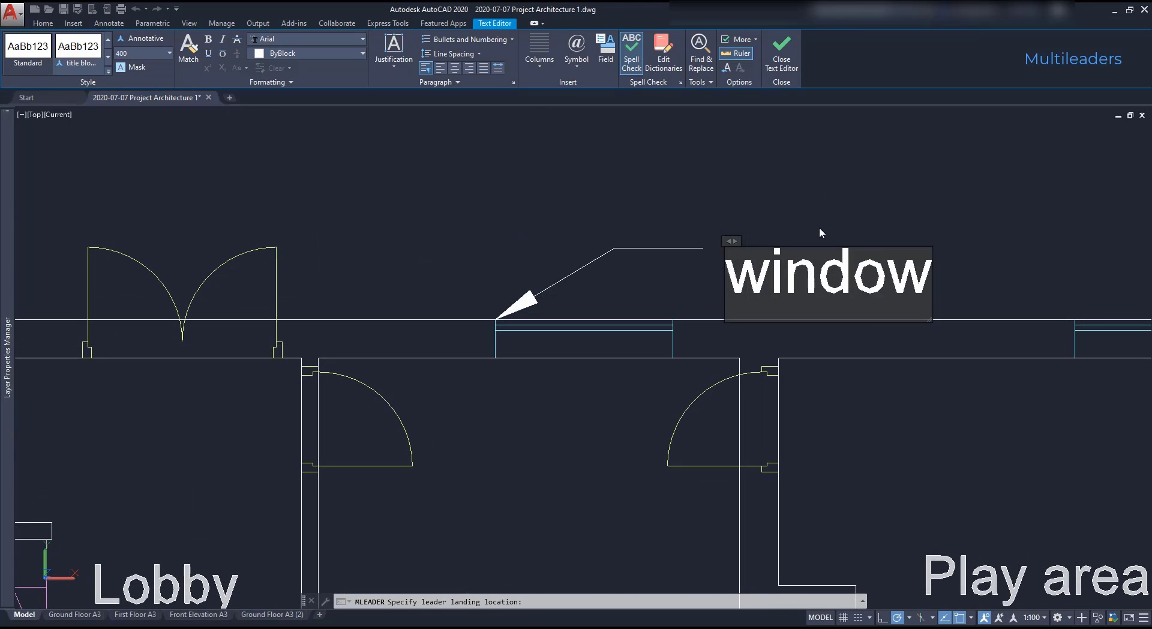
pyautogui.click(832, 194)
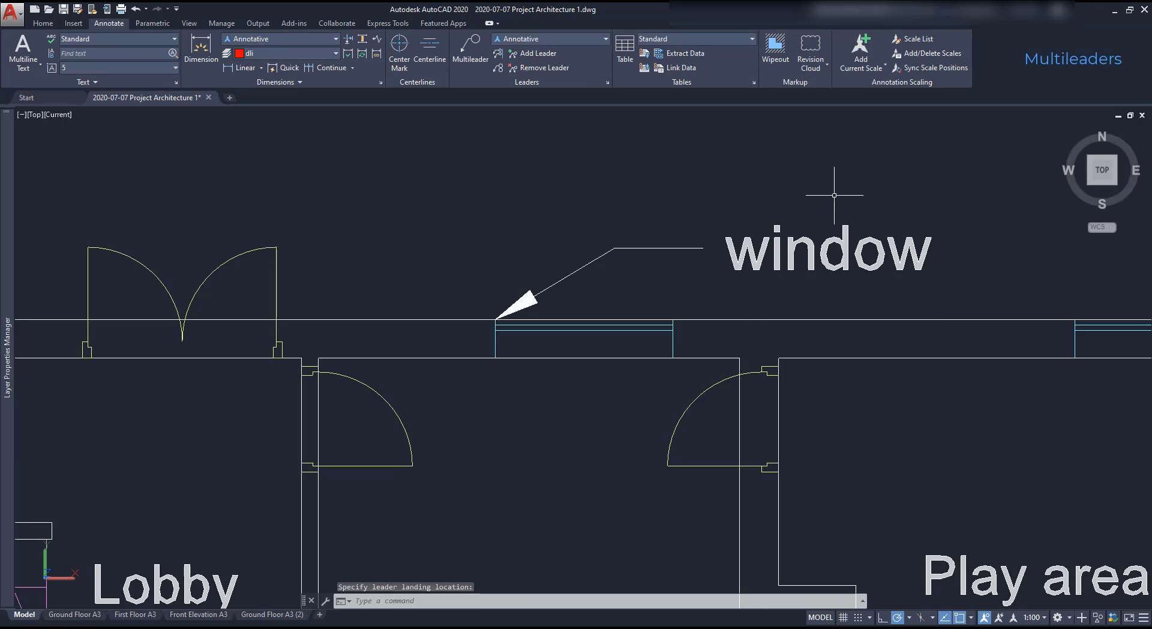
# Set the window multileader's landing distance to 10
pyautogui.click(700, 247)
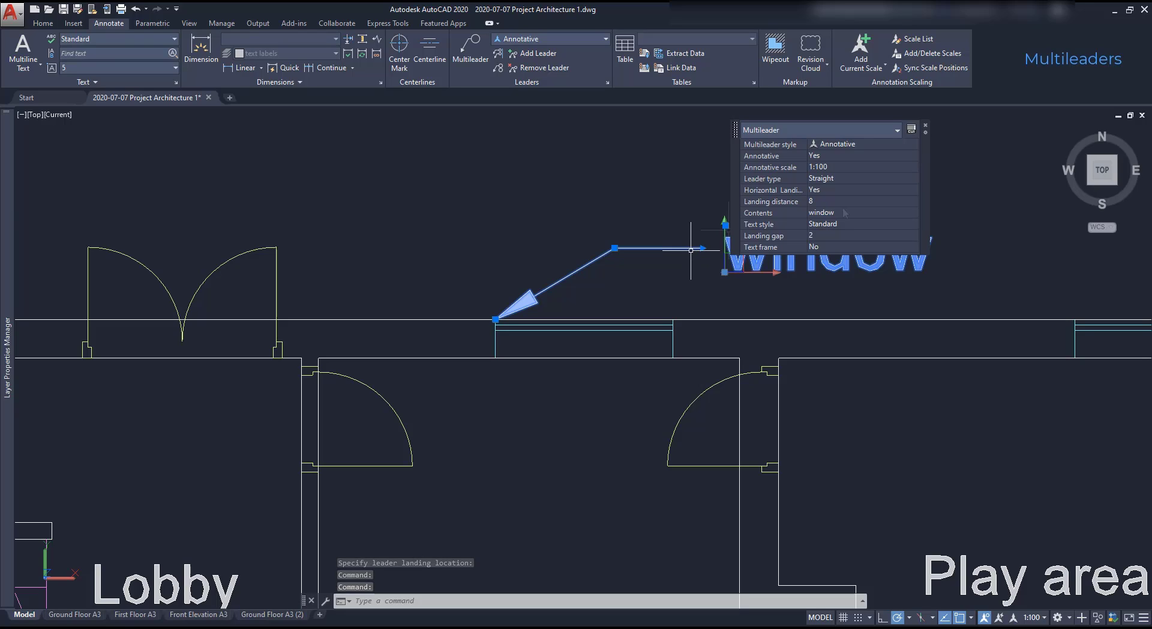
pyautogui.click(822, 200)
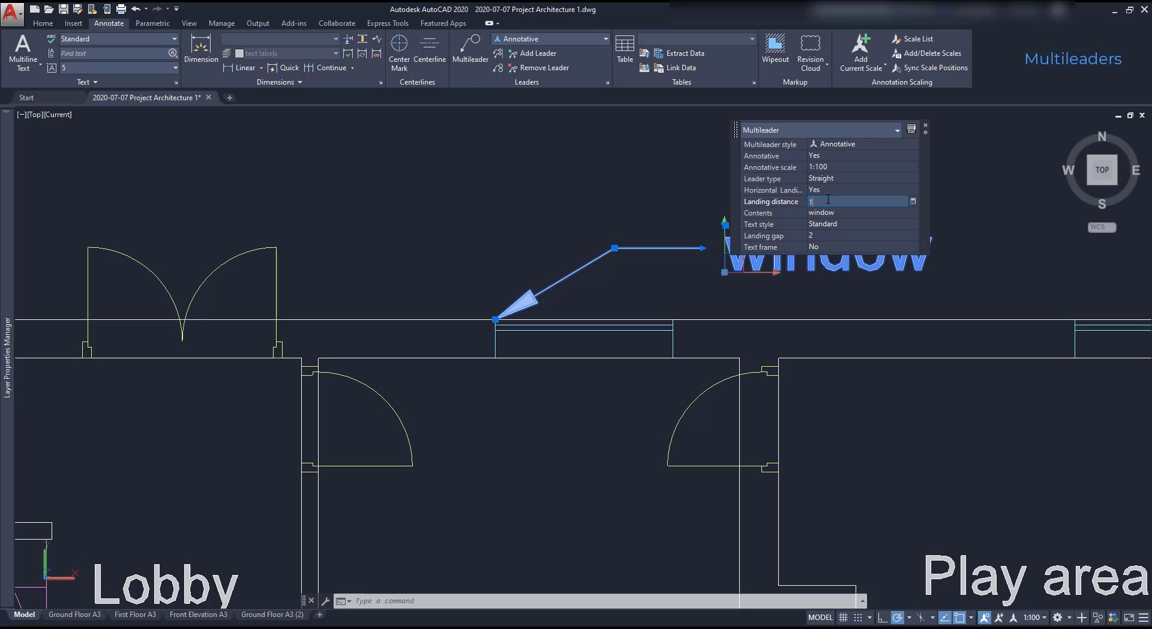
pyautogui.write('10')
pyautogui.press('Tab')
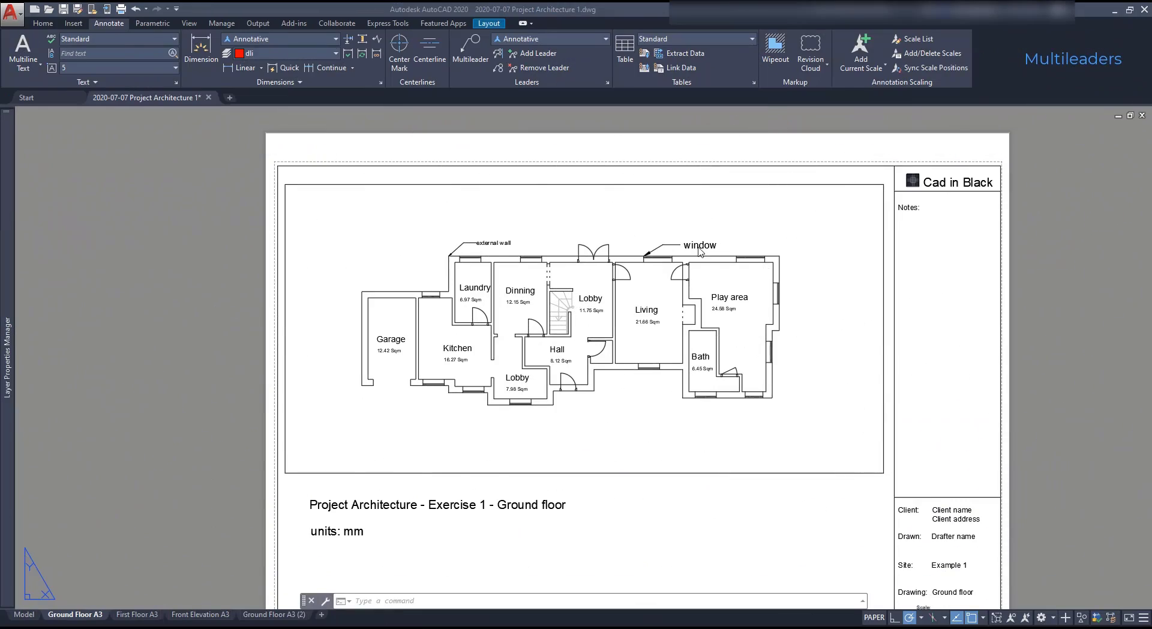
pyautogui.scroll(4, 698, 252)
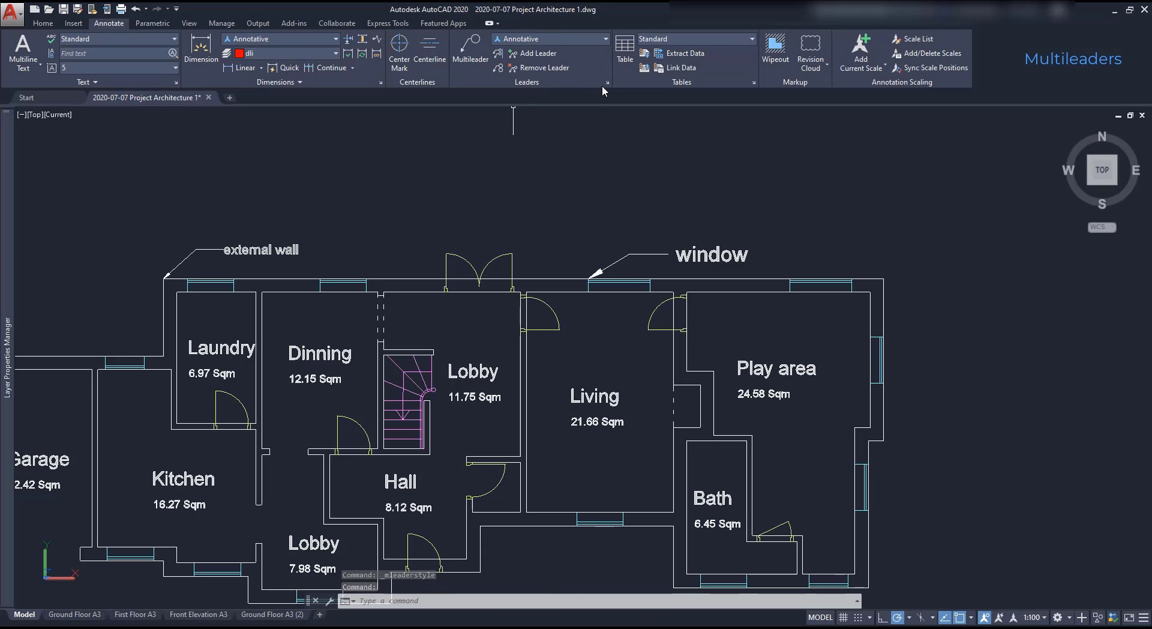
# Start a new multileader style named 'Section Number'
pyautogui.click(607, 84)
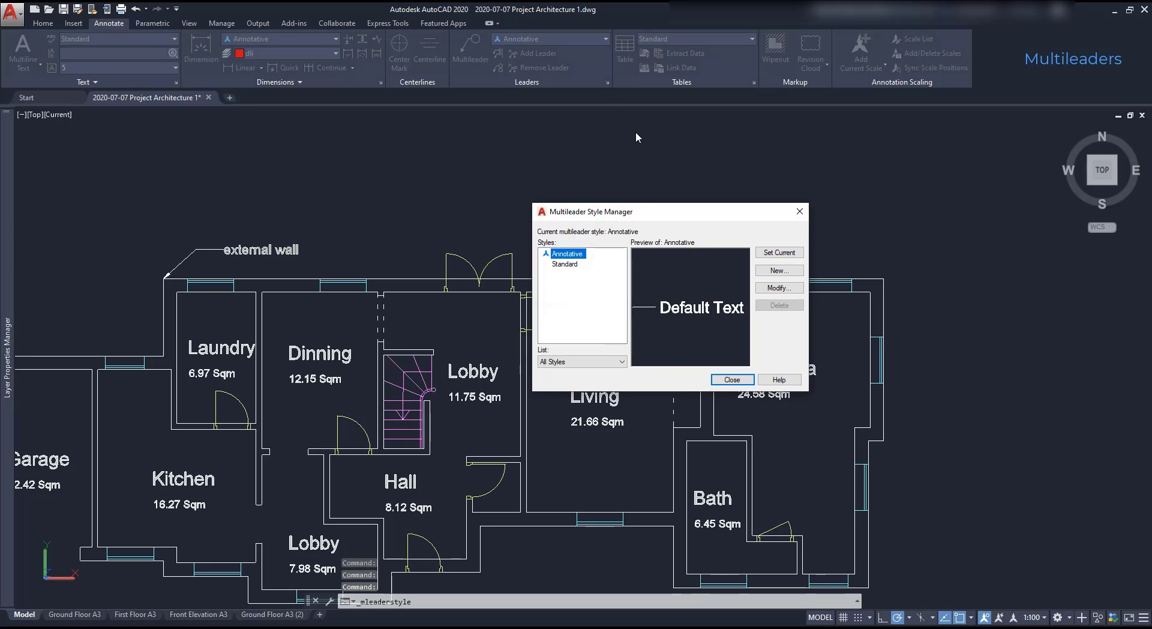
pyautogui.click(776, 272)
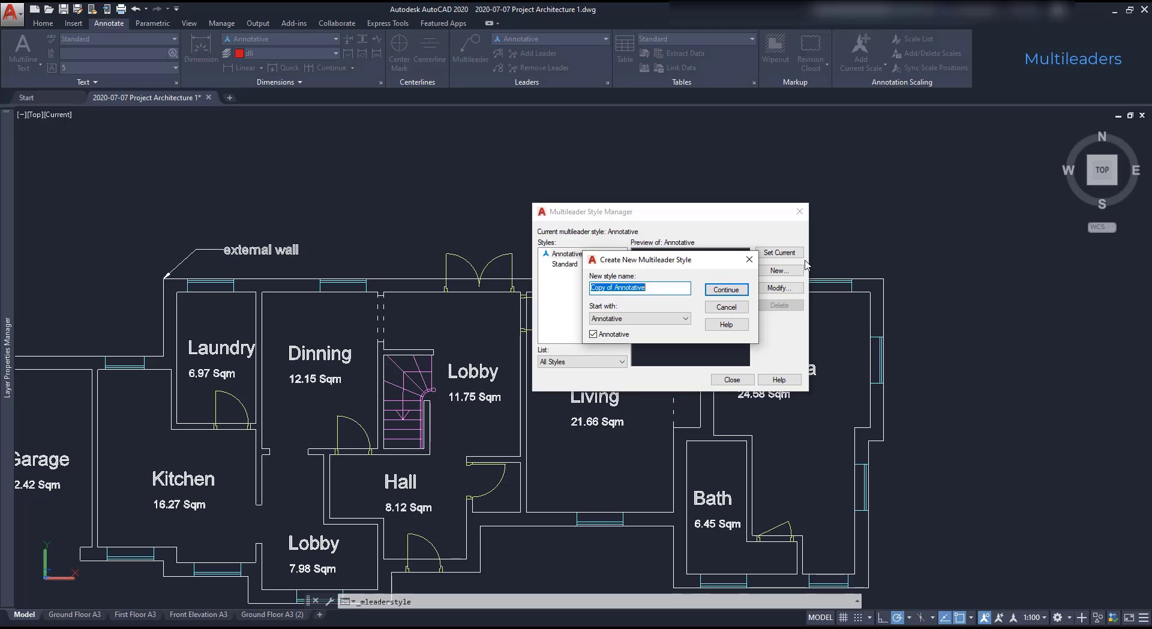
pyautogui.write('Section Number')
pyautogui.click(740, 291)
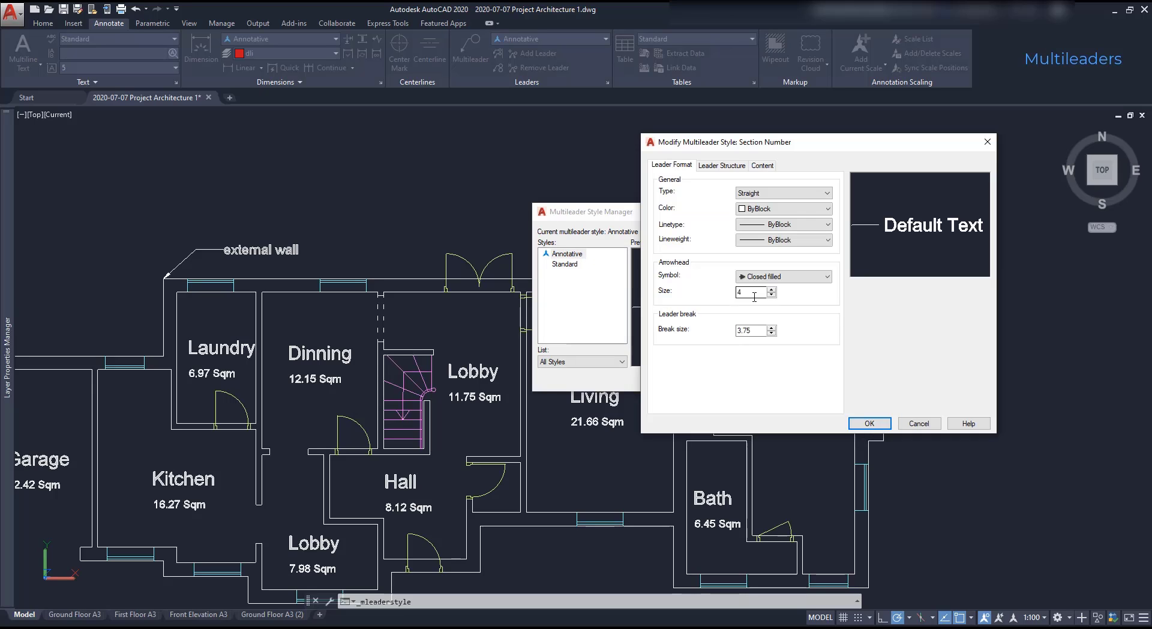
# Set the style's content to Block with the Circle source block
pyautogui.click(762, 166)
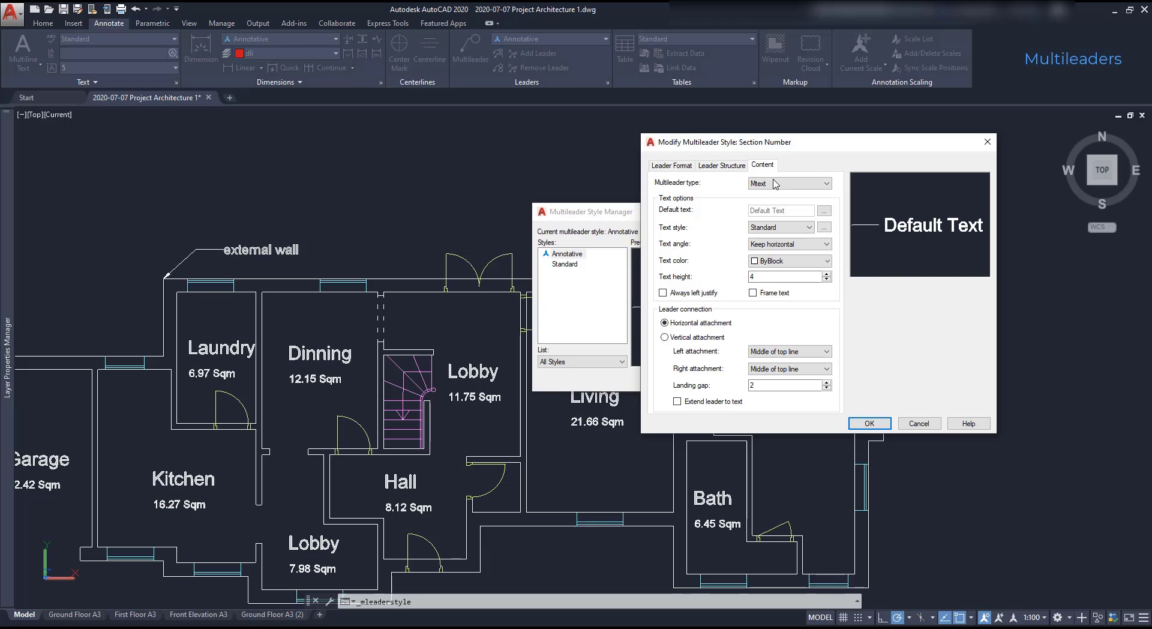
pyautogui.click(775, 184)
pyautogui.click(784, 207)
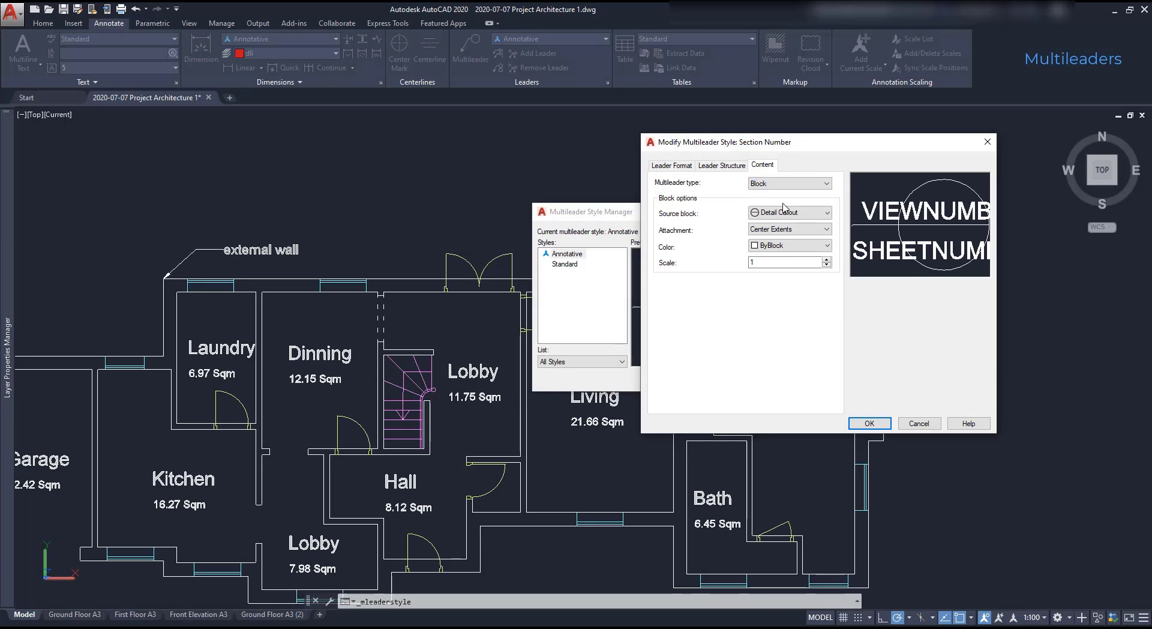
pyautogui.click(821, 214)
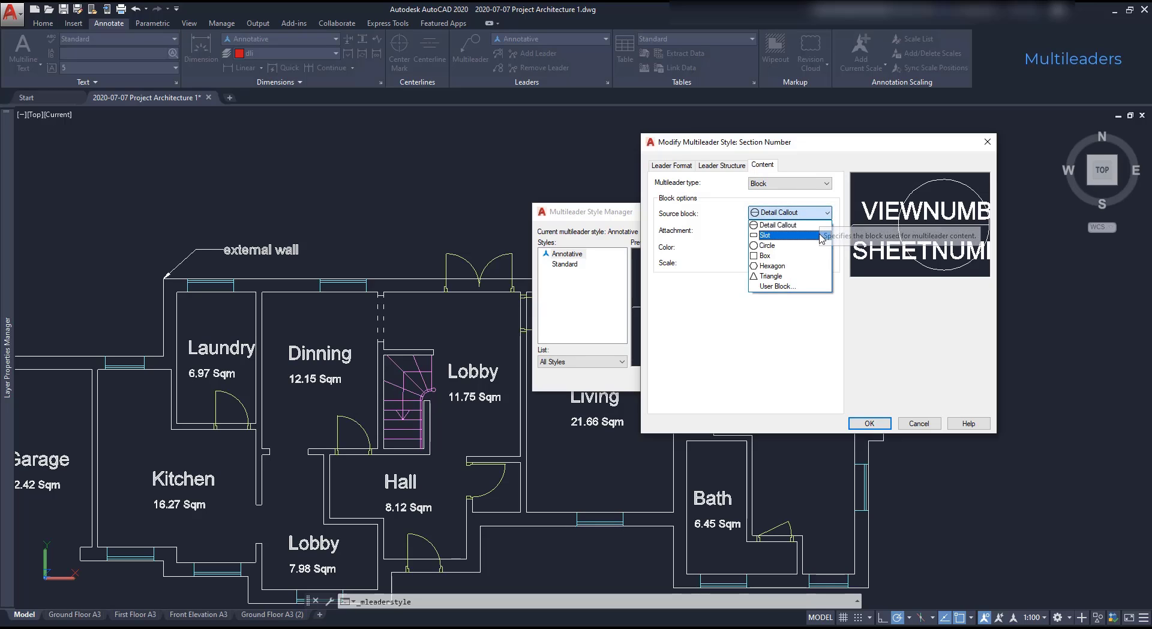
pyautogui.click(823, 234)
pyautogui.click(826, 214)
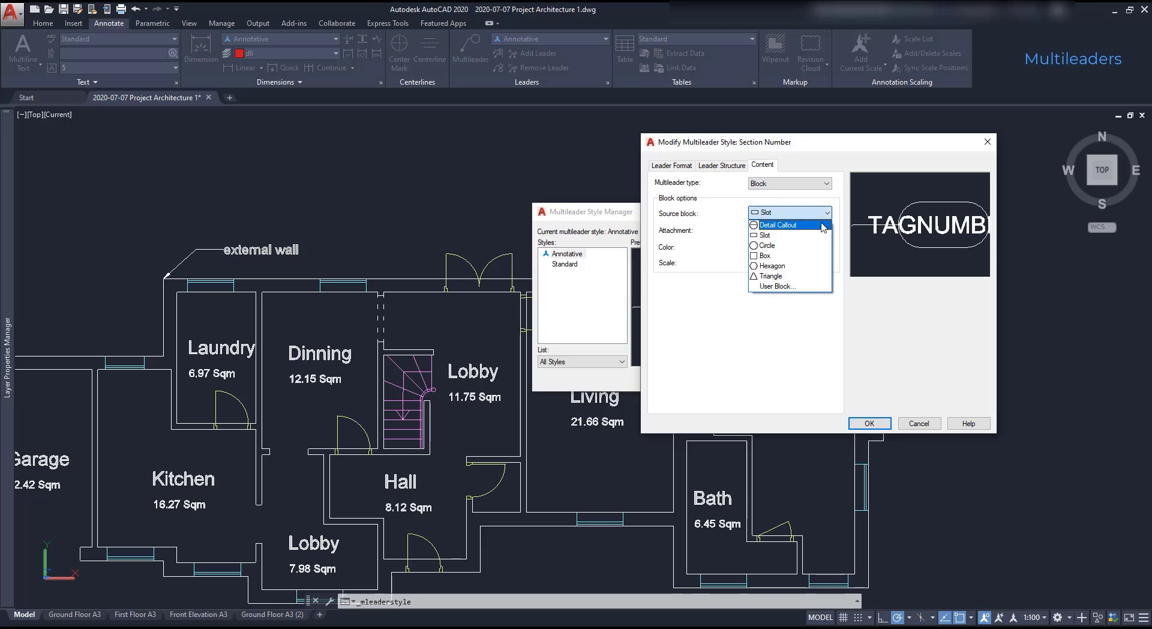
pyautogui.click(817, 246)
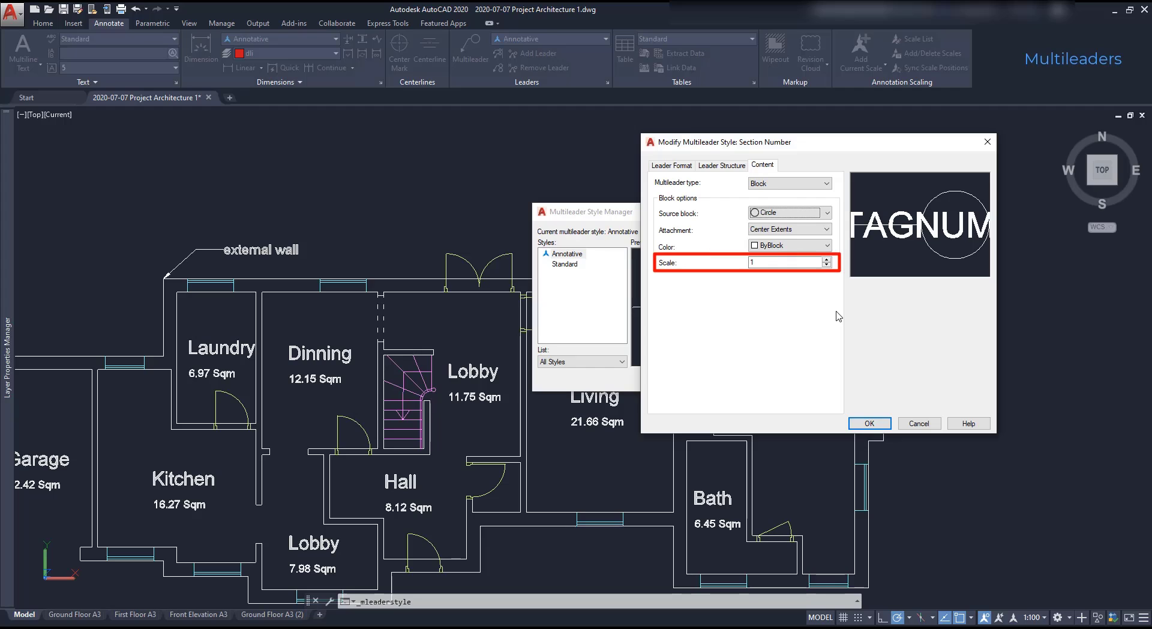
# Save the Section Number style and add circle tag 1 pointing into the Play area
pyautogui.click(873, 424)
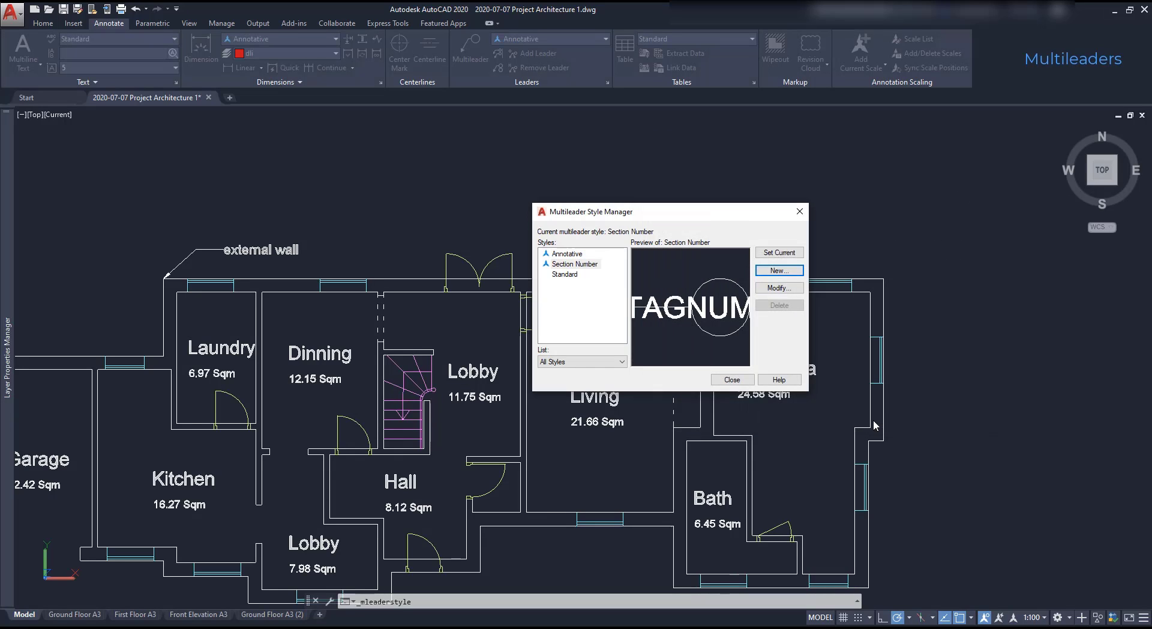
pyautogui.click(744, 382)
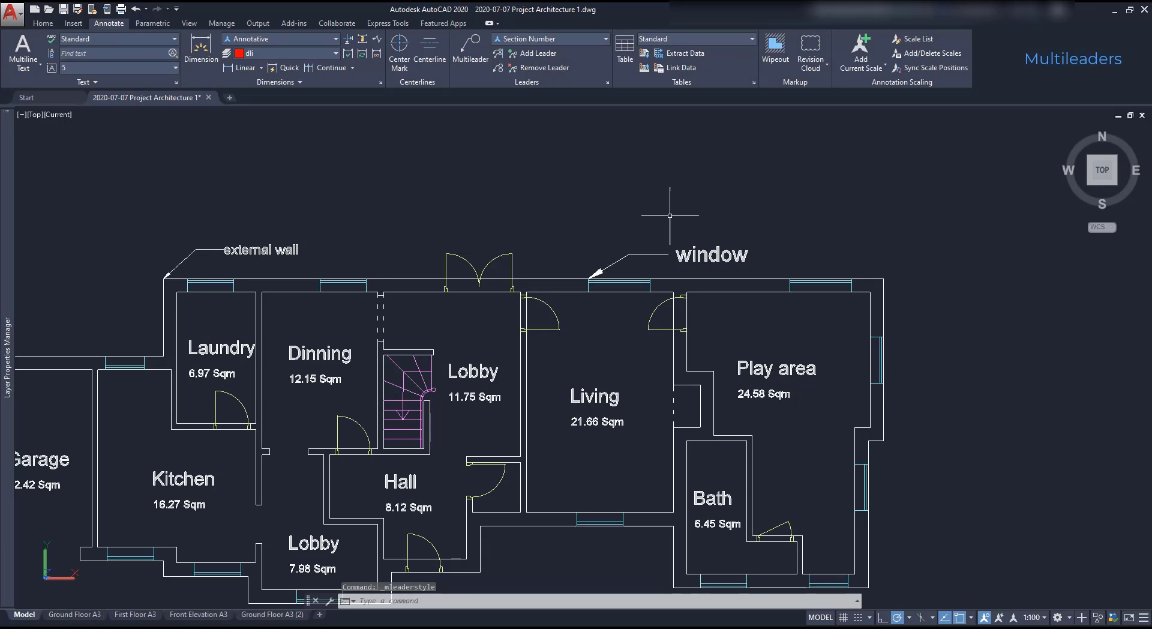
pyautogui.click(469, 55)
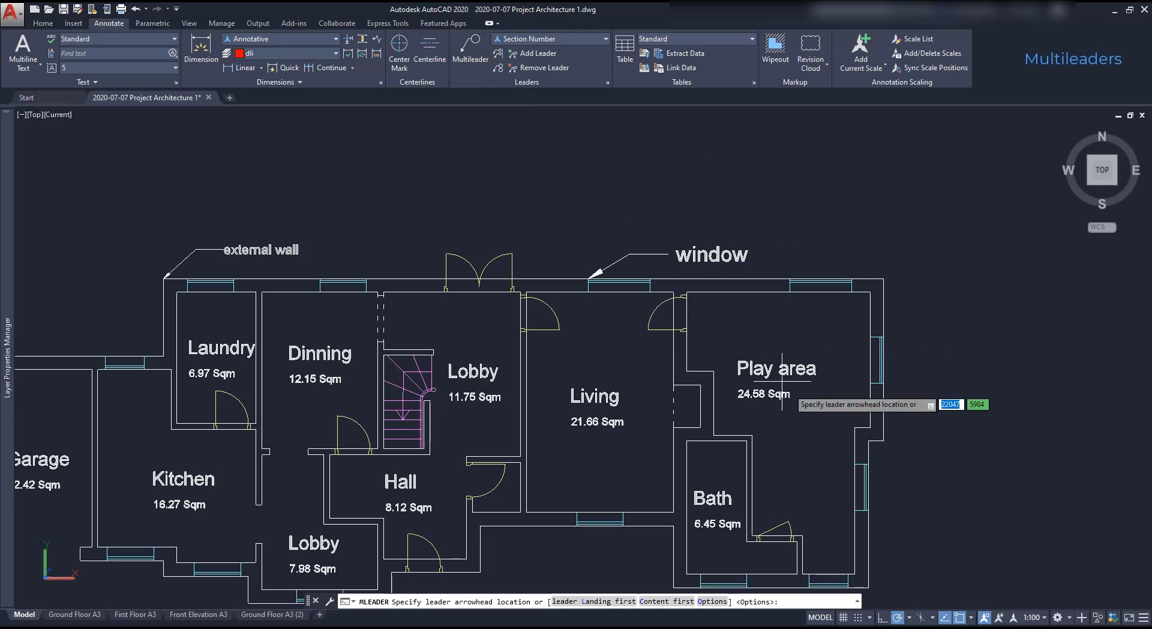
pyautogui.scroll(2, 792, 423)
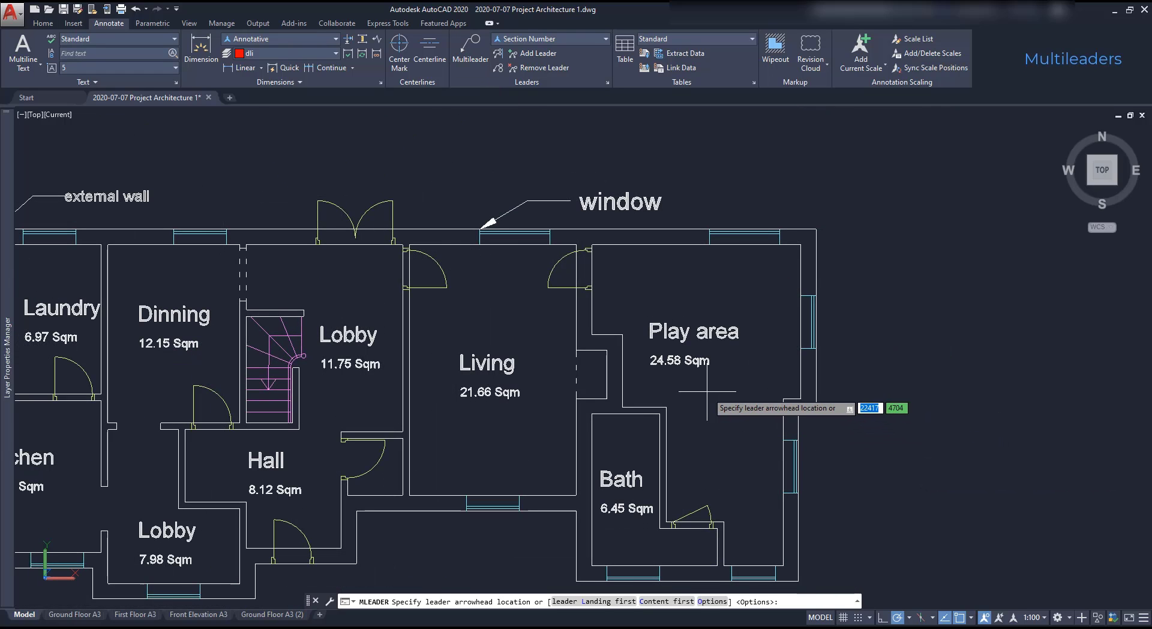
pyautogui.click(709, 393)
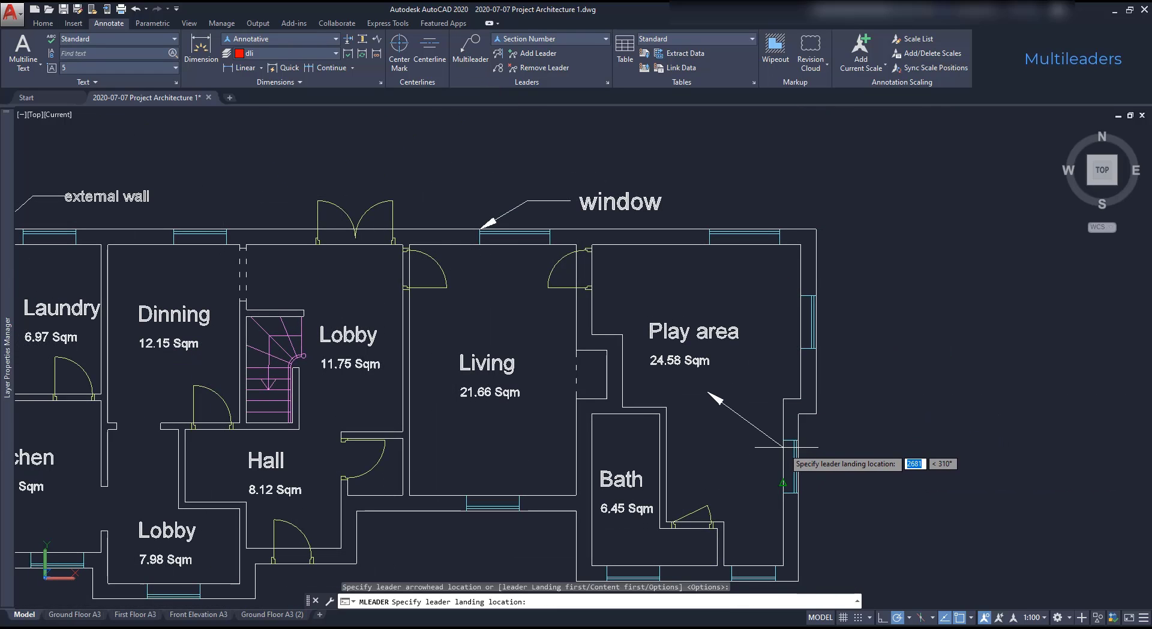
pyautogui.click(745, 440)
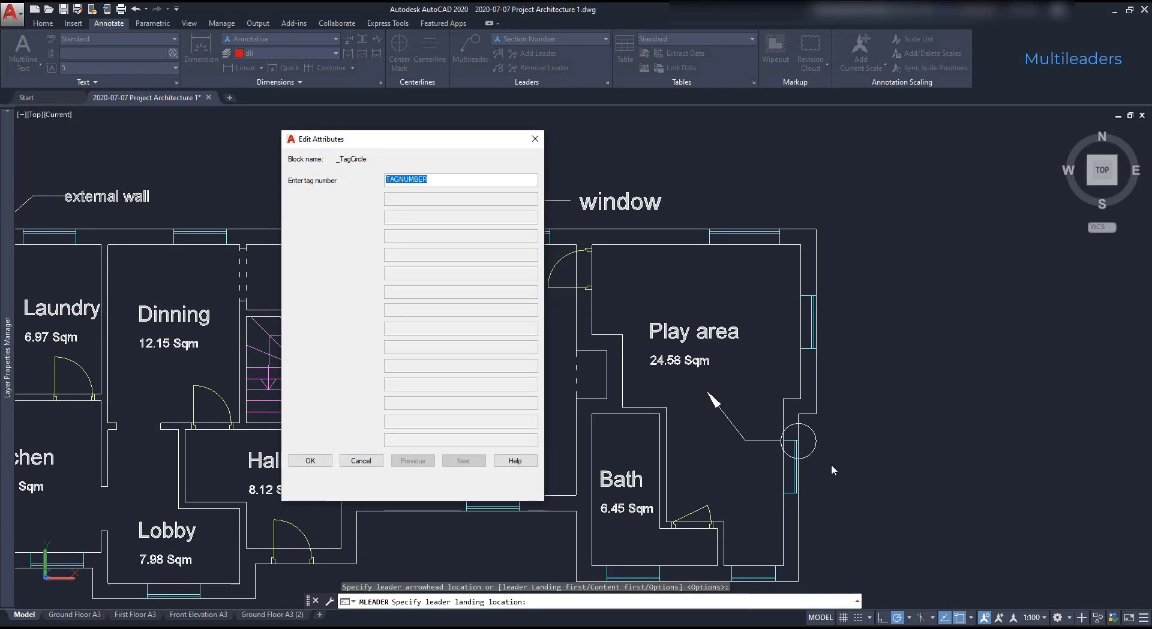
pyautogui.write('1')
pyautogui.click(310, 461)
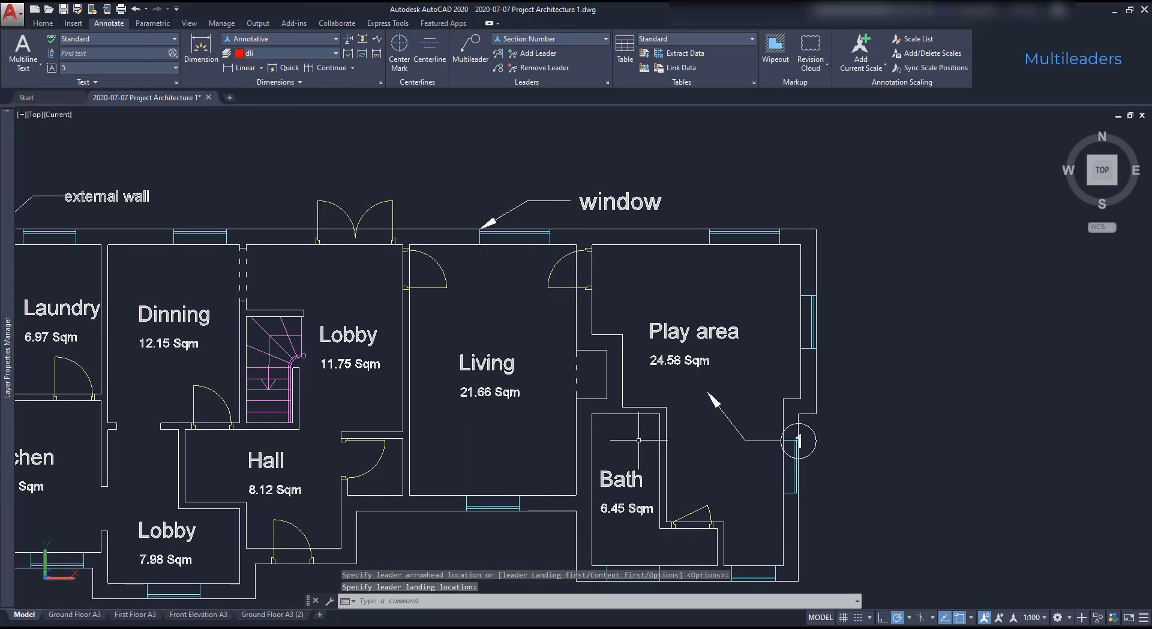
# Move tag 1's circle further left and its arrowhead up toward the Play area label
pyautogui.scroll(3, 775, 439)
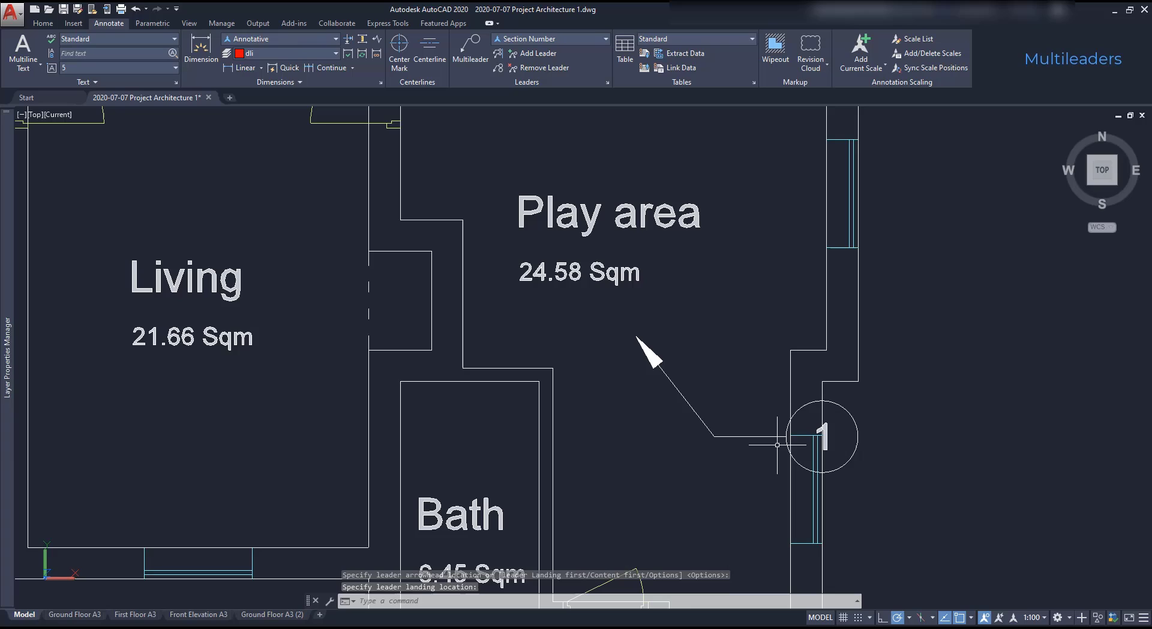
pyautogui.click(774, 436)
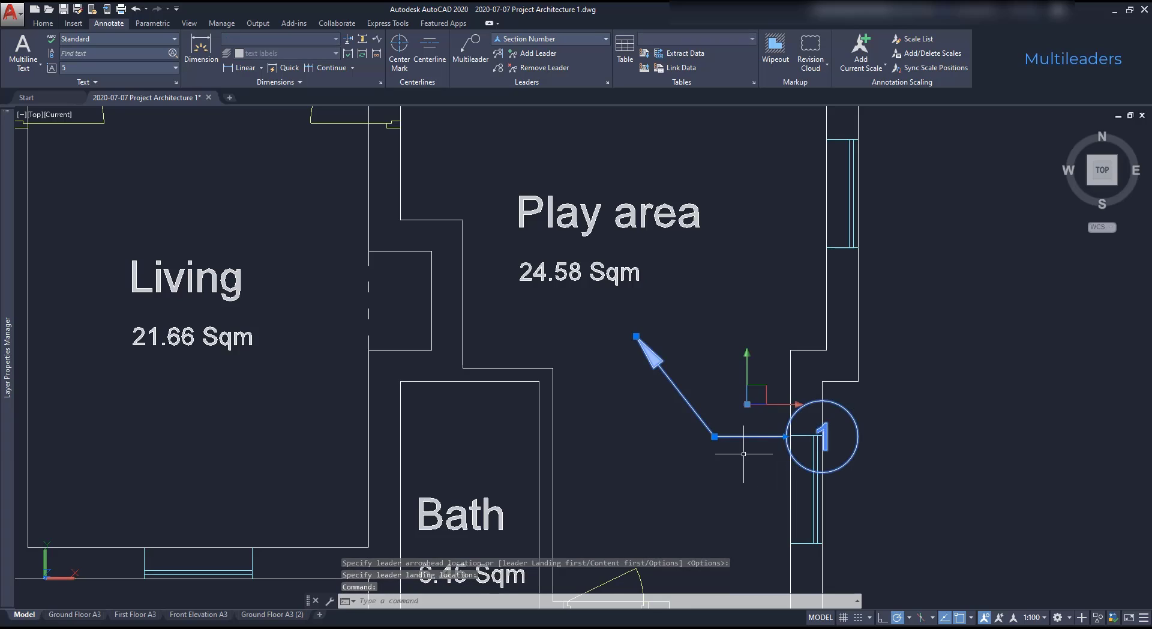
pyautogui.click(714, 436)
pyautogui.click(662, 436)
pyautogui.click(636, 336)
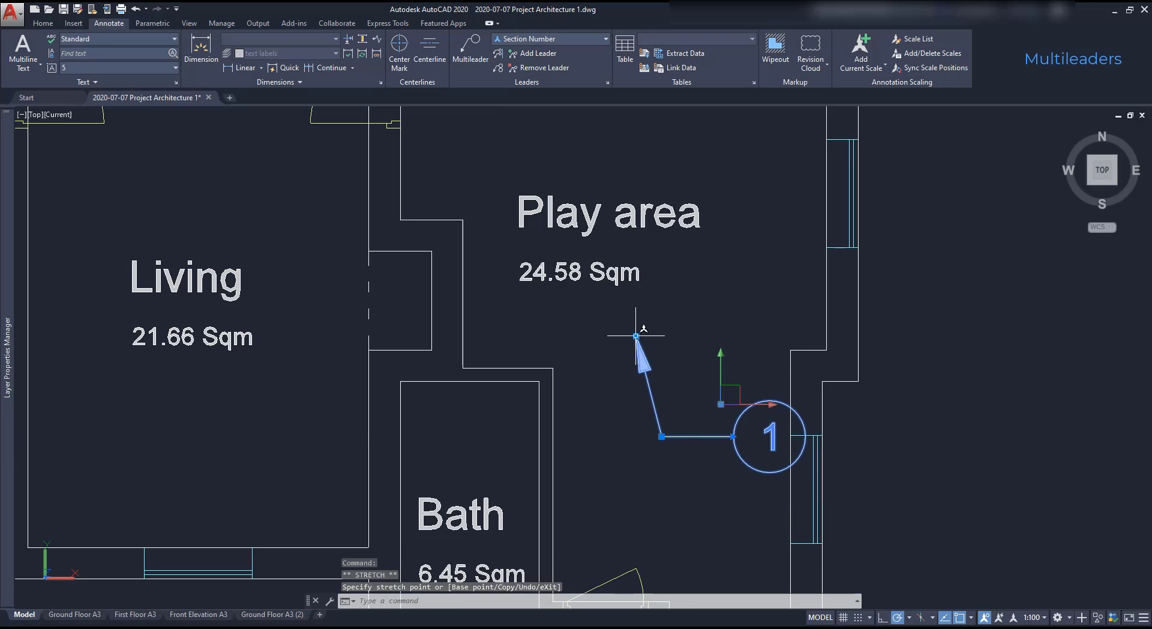
pyautogui.click(593, 325)
pyautogui.click(636, 436)
pyautogui.press('Escape')
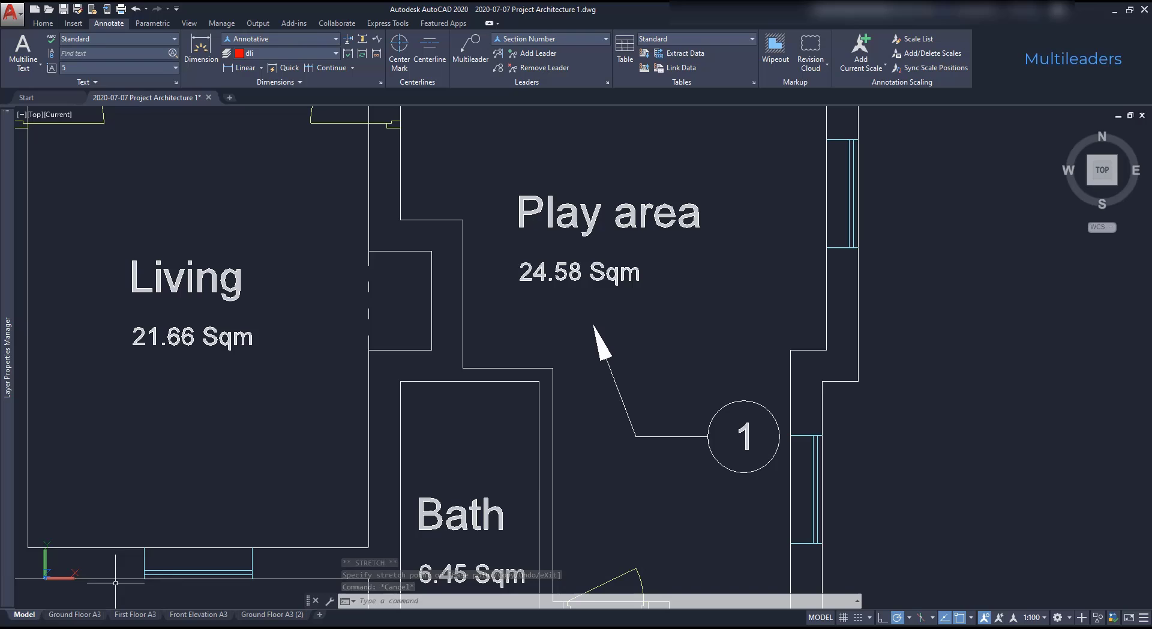
pyautogui.click(58, 613)
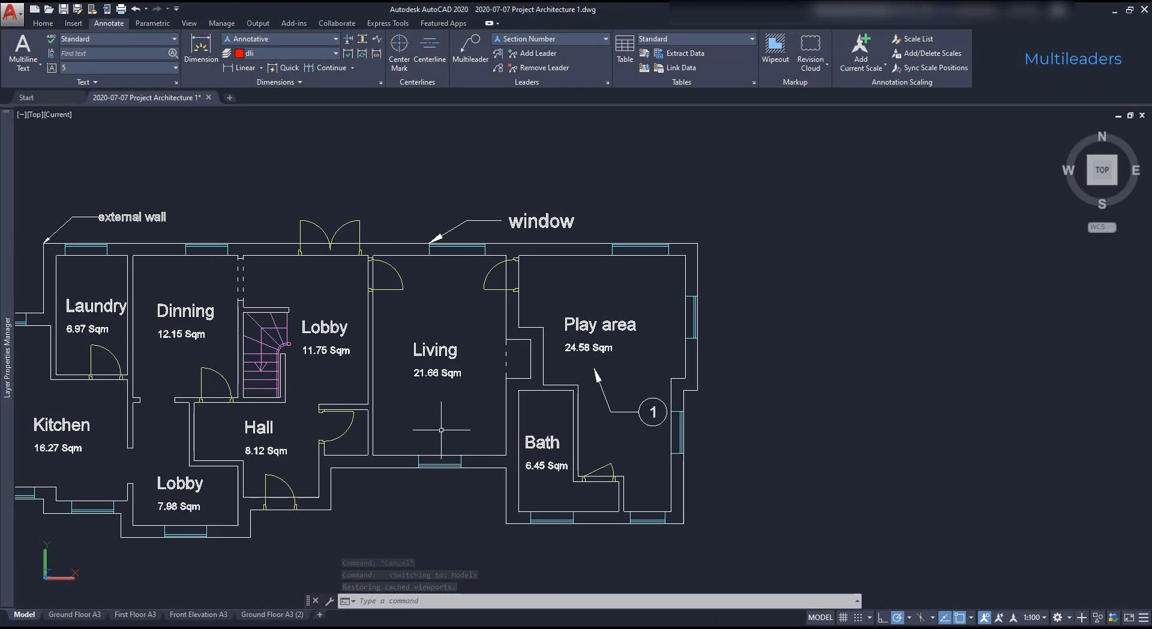
# Add circle tag 5 pointing at the Hall door
pyautogui.click(471, 48)
pyautogui.scroll(3, 423, 492)
pyautogui.click(295, 421)
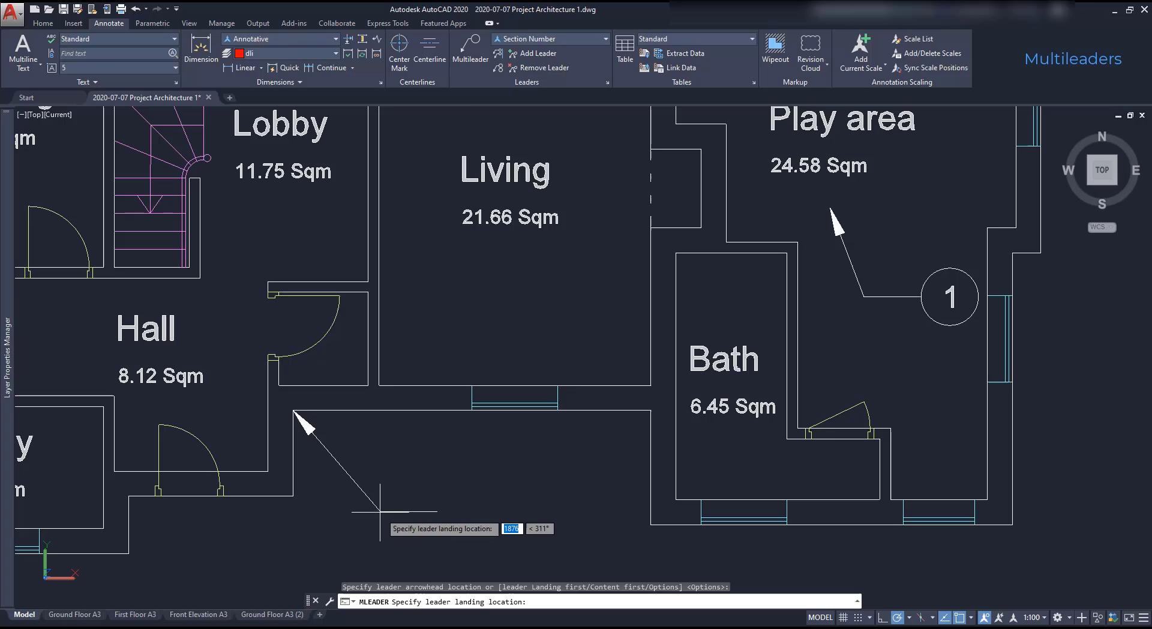
pyautogui.click(407, 513)
pyautogui.write('5')
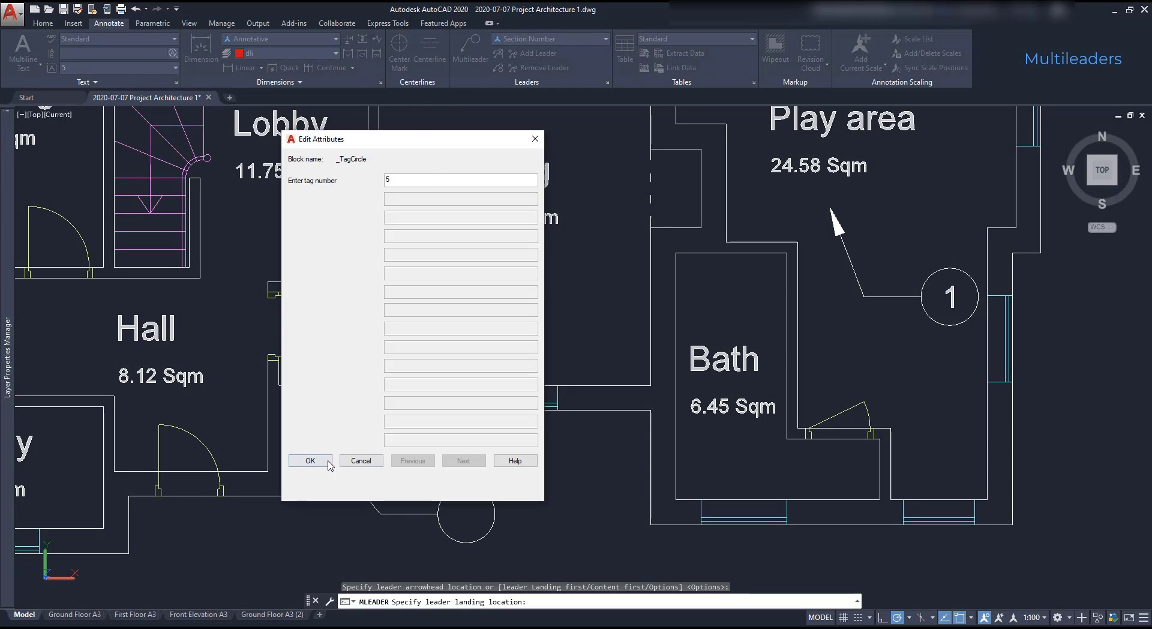
pyautogui.click(328, 464)
pyautogui.scroll(-3, 465, 449)
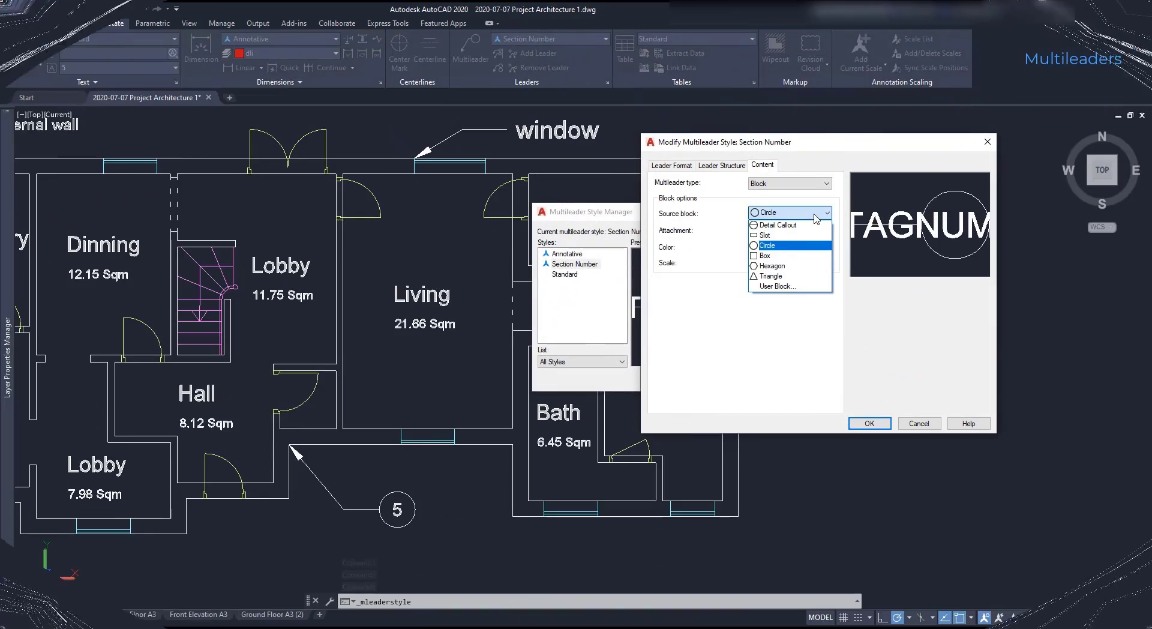
# Switch the Section Number style's source block to Slot and save it
pyautogui.click(792, 234)
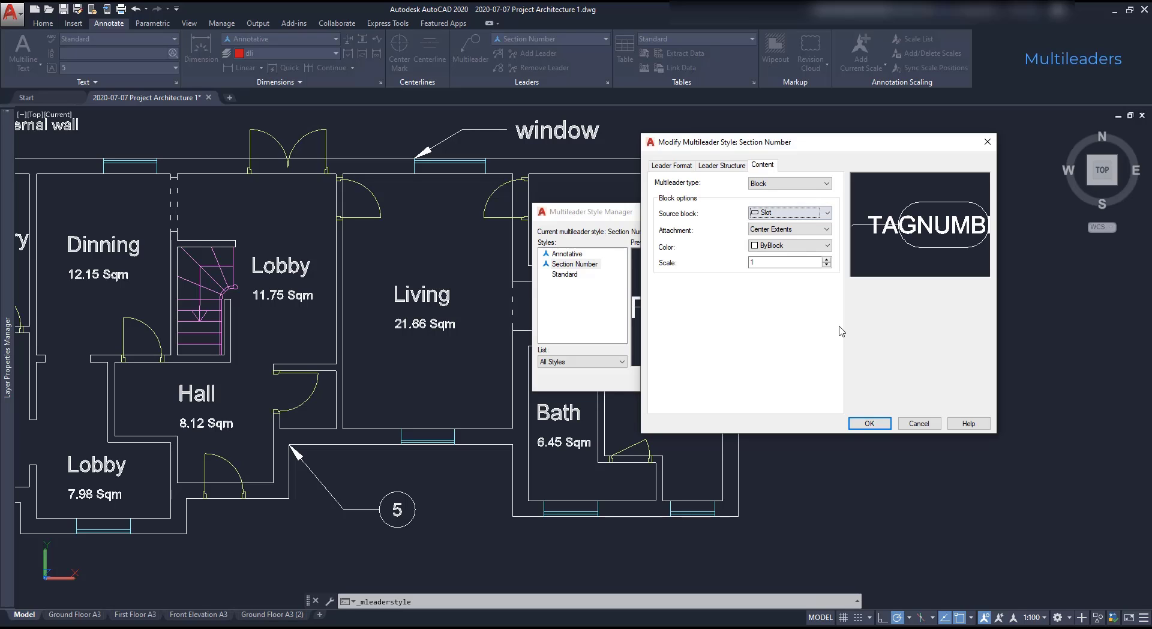
pyautogui.click(867, 423)
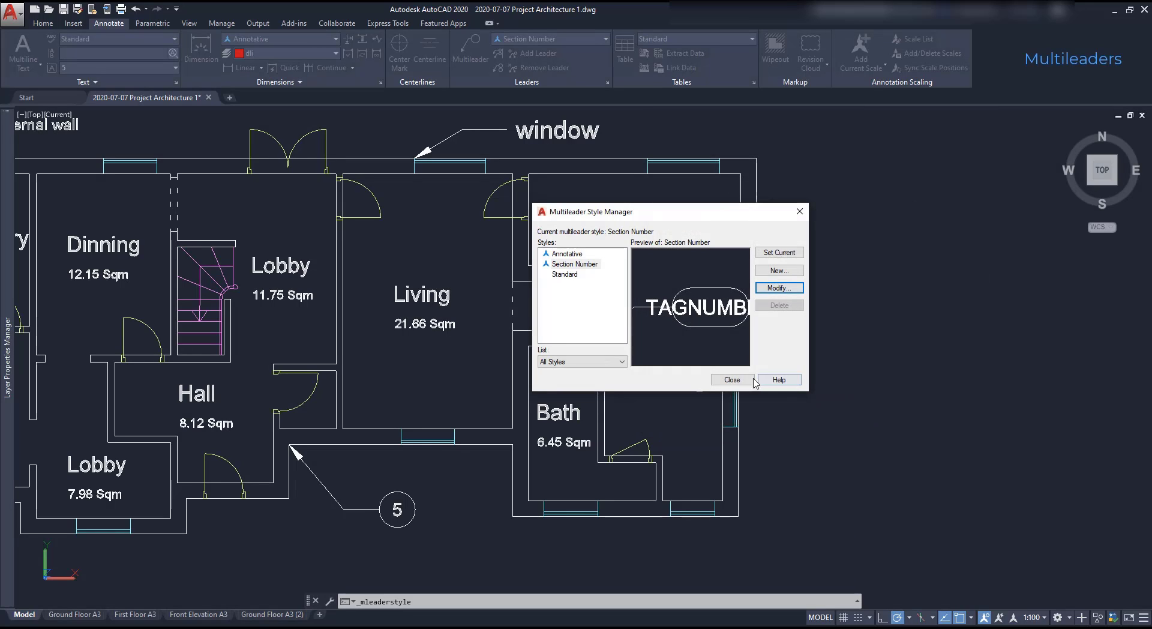
pyautogui.click(733, 379)
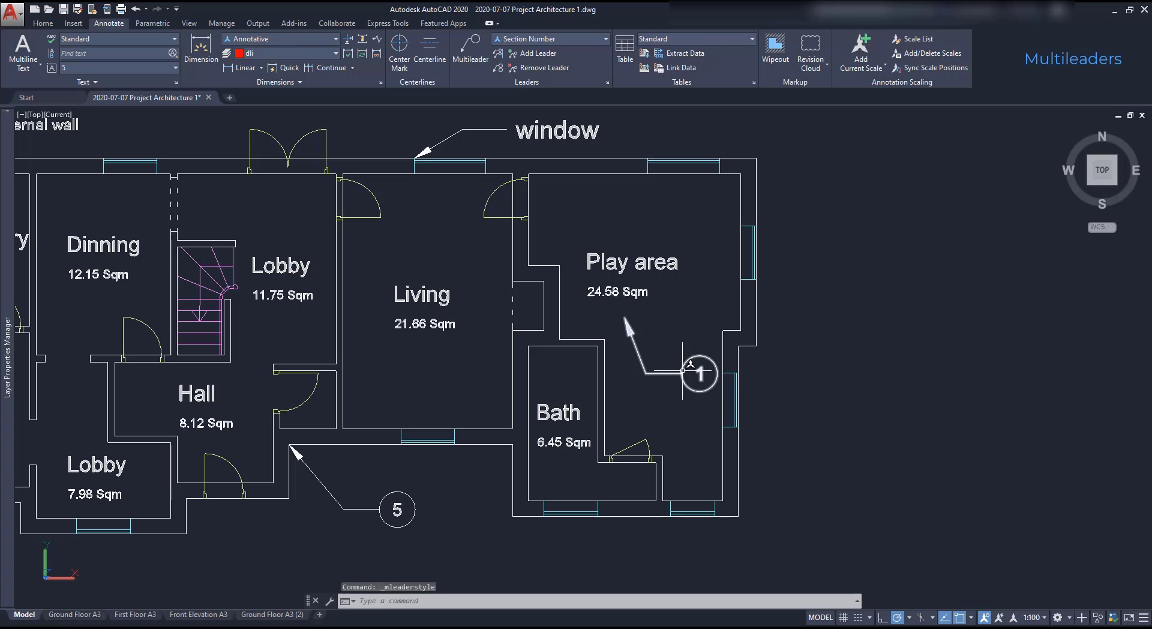
# Delete circle tags 1 and 5 from the plan
pyautogui.press('Escape')
pyautogui.click(699, 397)
pyautogui.click(648, 347)
pyautogui.click(418, 533)
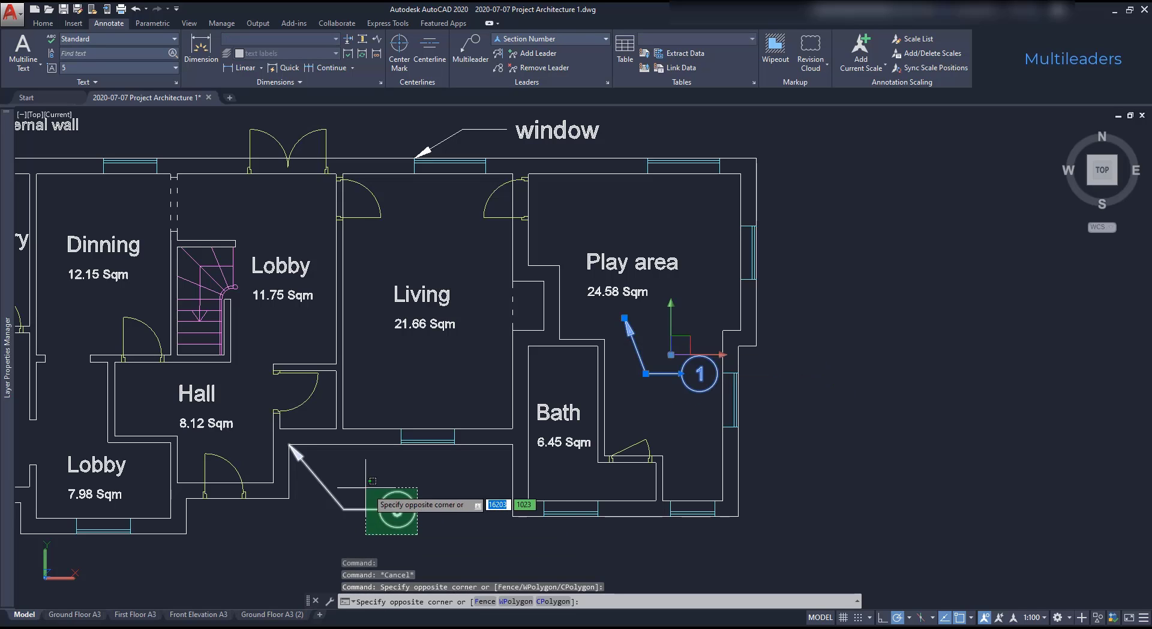
pyautogui.click(366, 487)
pyautogui.press('Delete')
# Add a slot tag reading 'wall' pointing at the Hall door corner
pyautogui.click(471, 48)
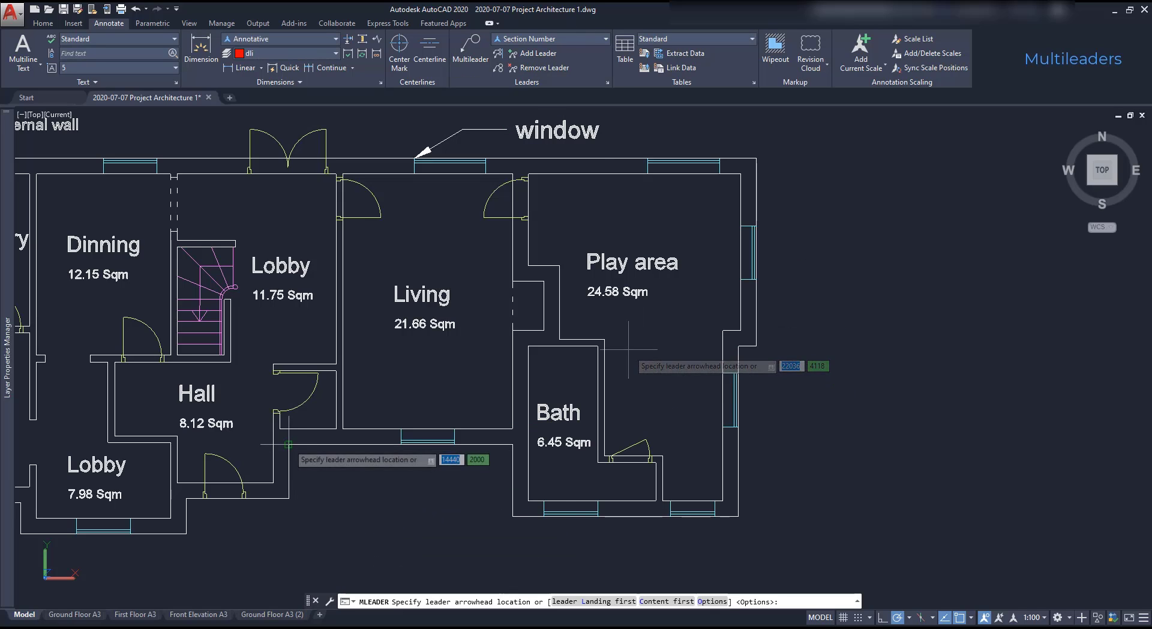
pyautogui.click(289, 444)
pyautogui.click(403, 489)
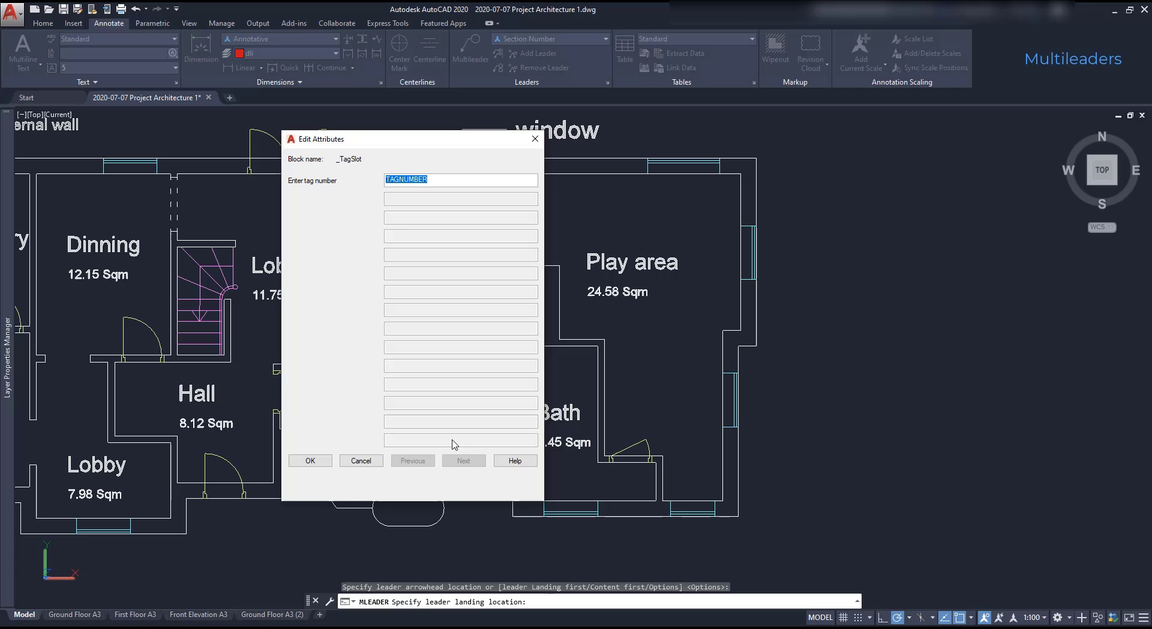
pyautogui.write('wall')
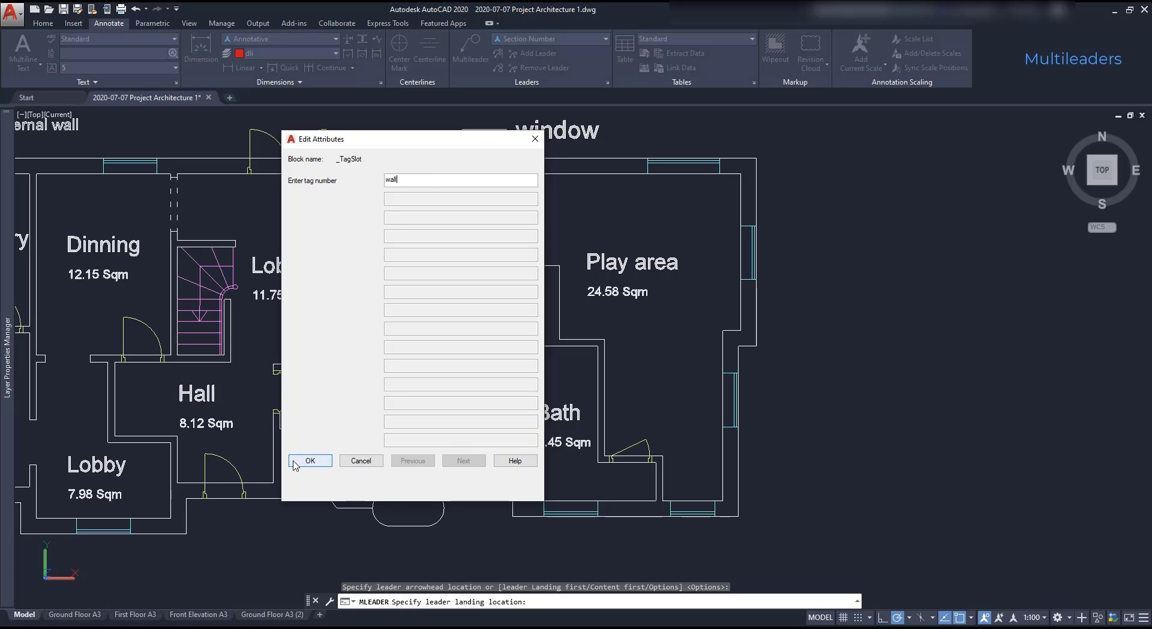
pyautogui.click(306, 460)
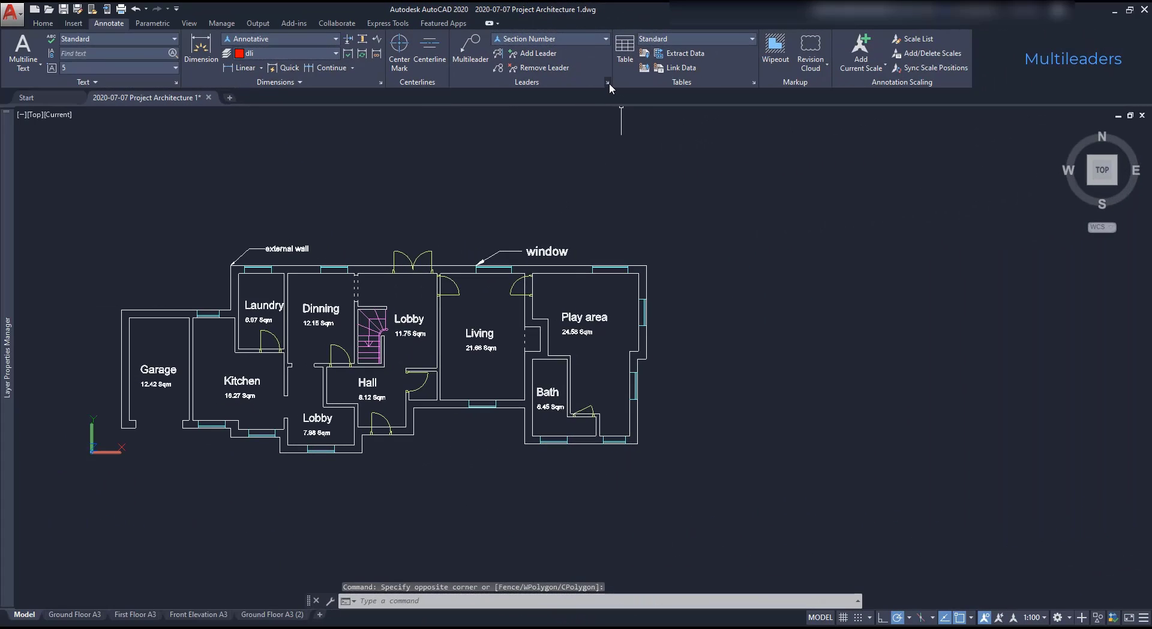
# Create a new multileader style 'Number (Standard)' based on Standard
pyautogui.click(607, 81)
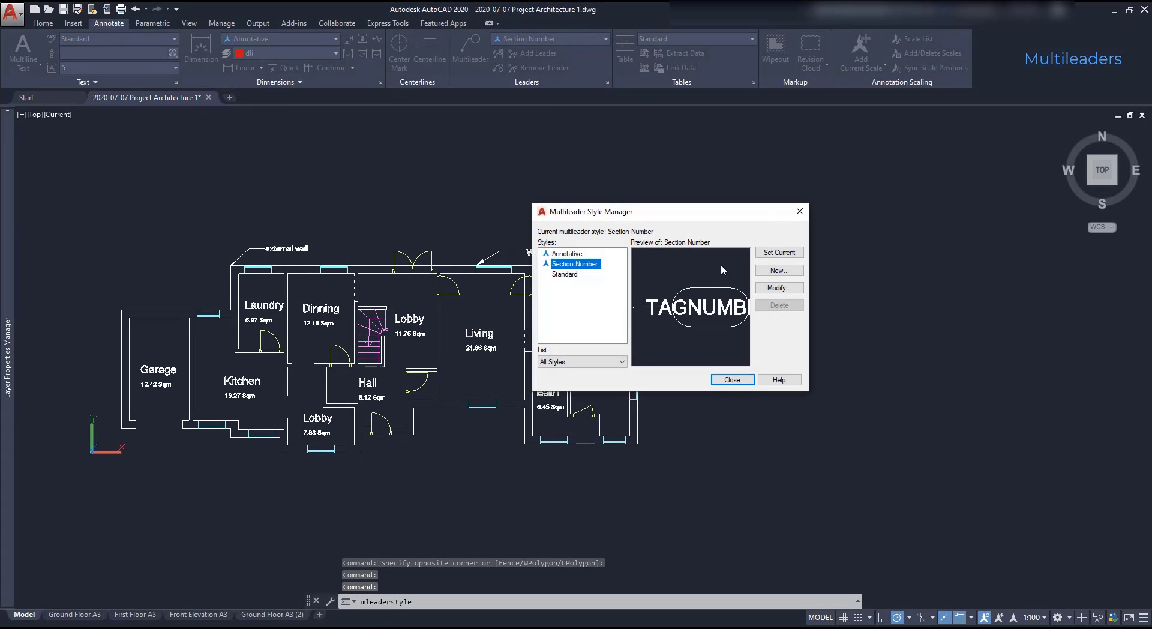
pyautogui.click(564, 275)
pyautogui.click(779, 271)
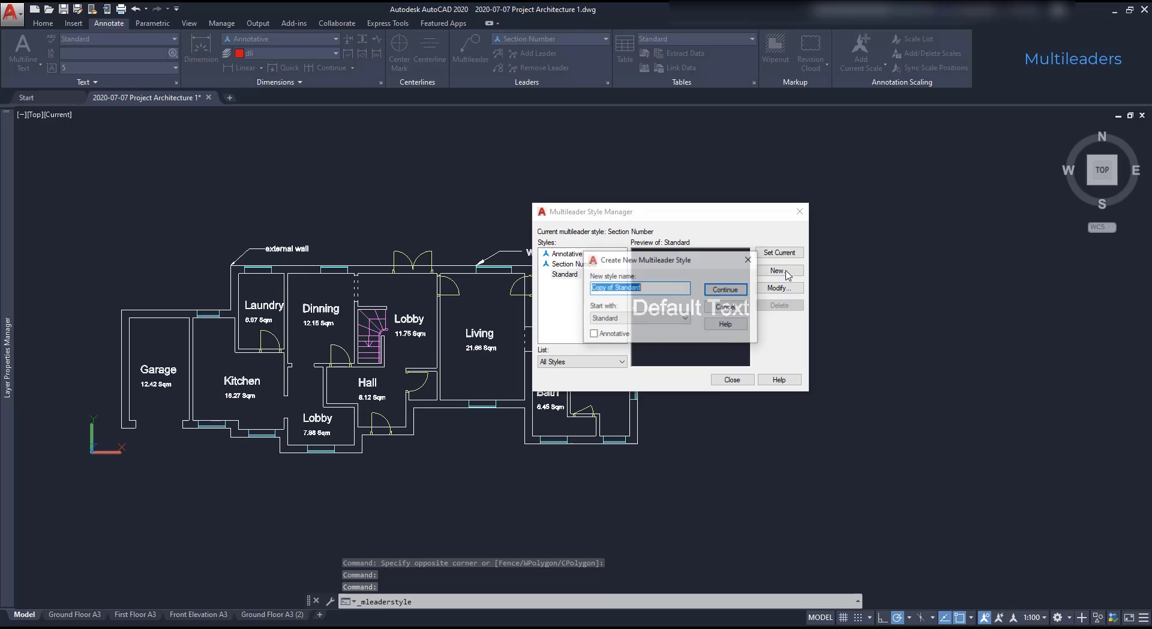
pyautogui.write('Number (Sta')
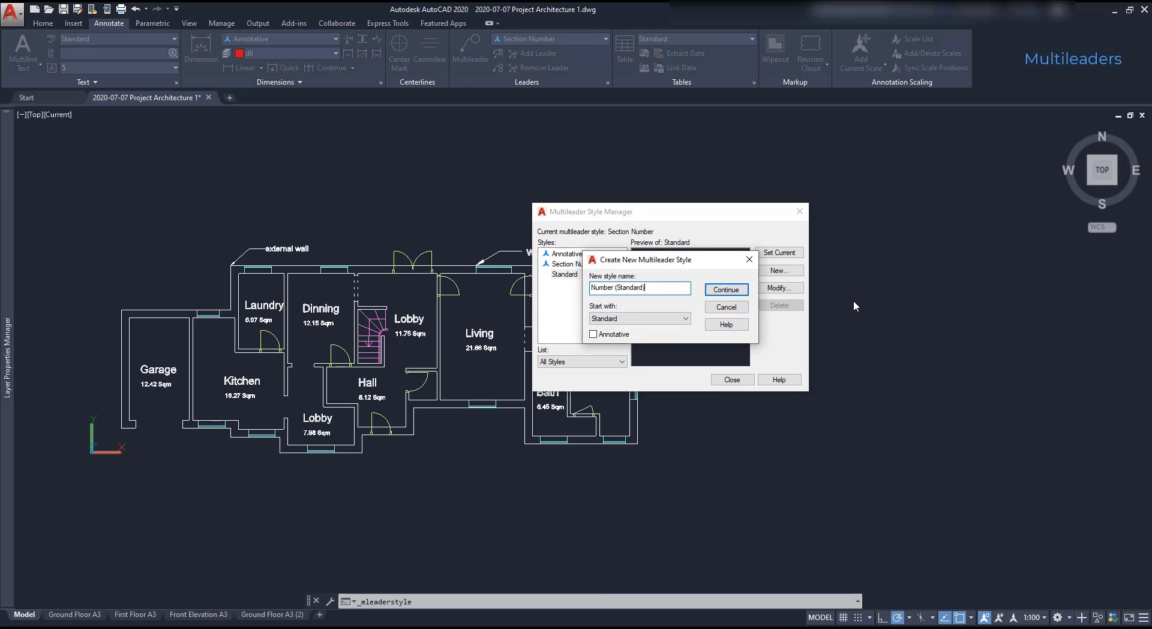
pyautogui.click(725, 289)
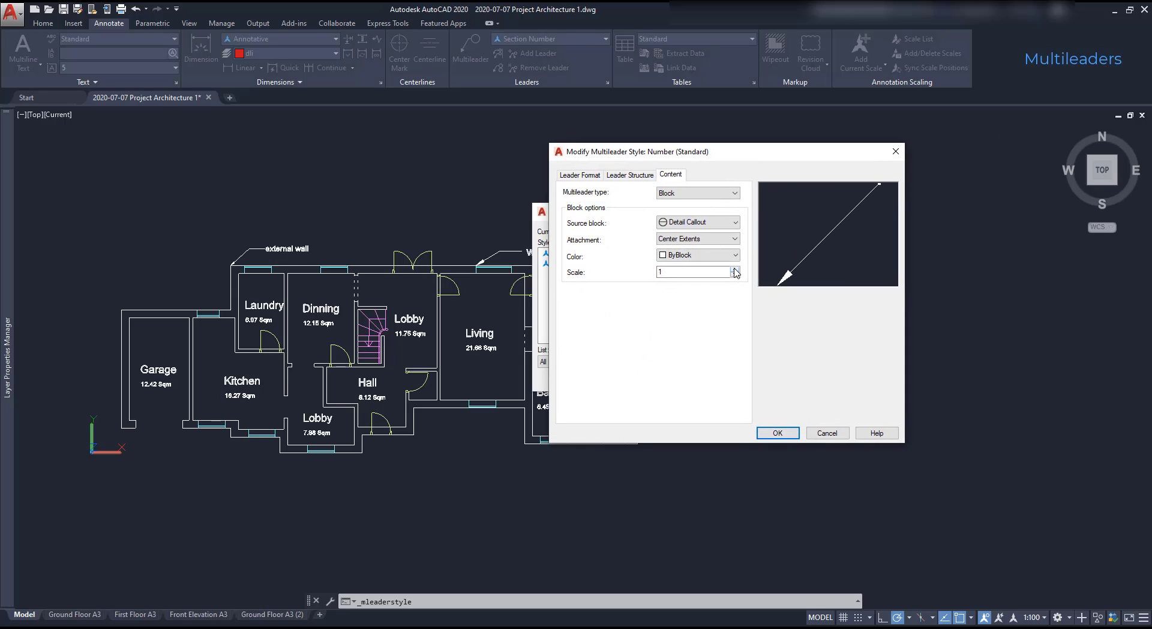
# Set the Detail Callout block scale to 20 and save the style
pyautogui.moveTo(736, 272); pyautogui.dragTo(653, 276)
pyautogui.write('20')
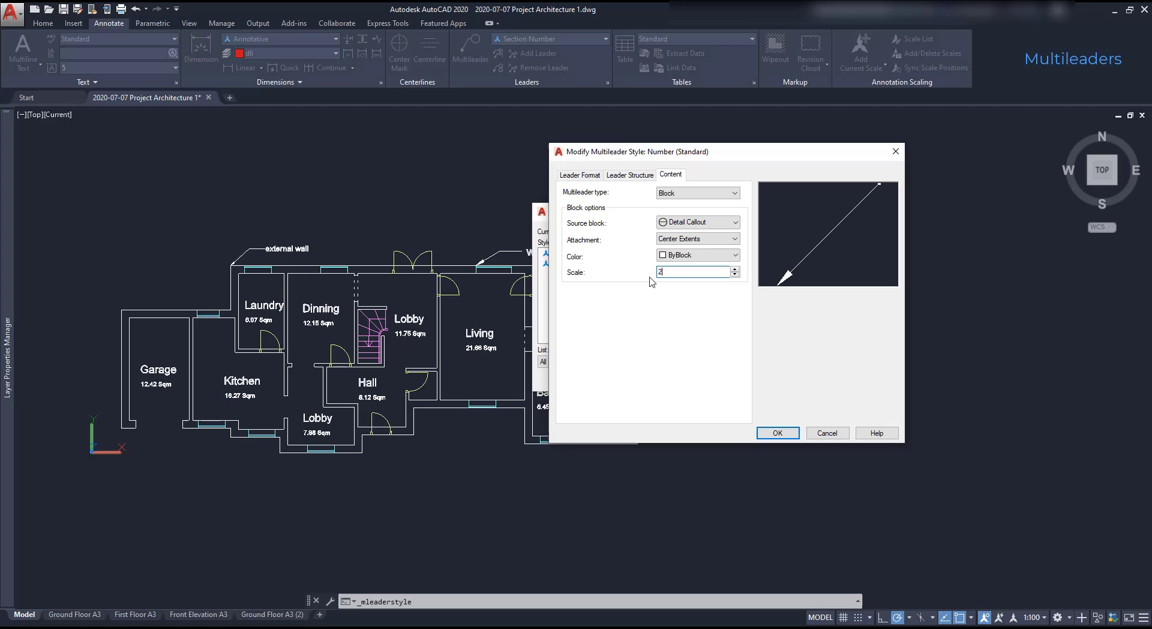
pyautogui.click(770, 432)
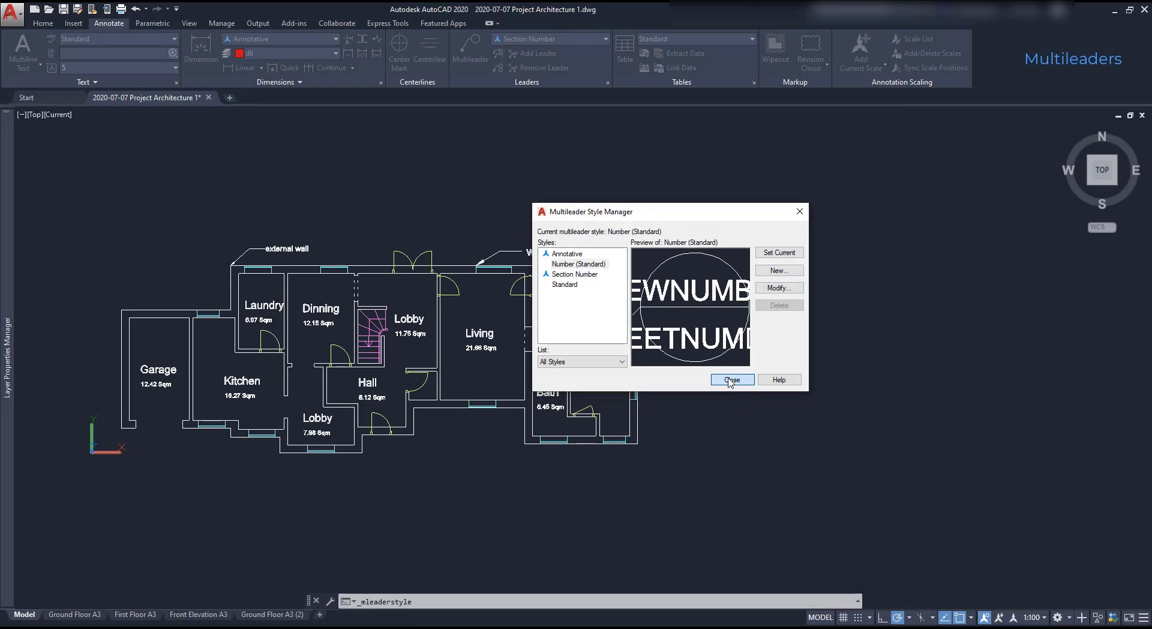
pyautogui.click(728, 377)
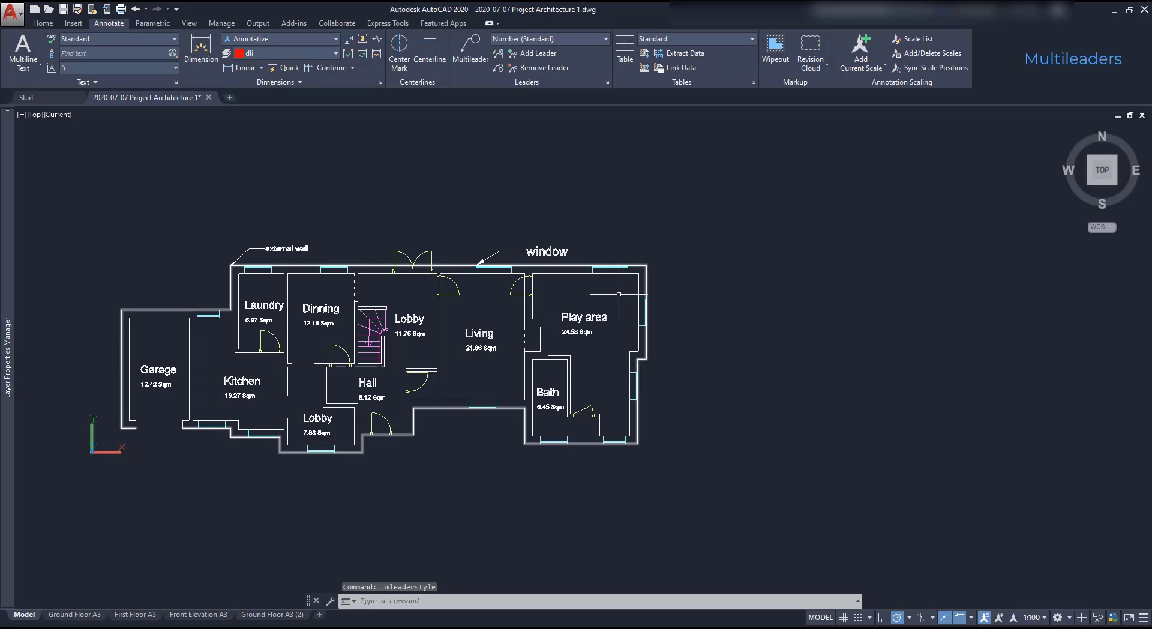
# Place a detail-callout multileader from the wall corner below the Hall, landing down to the right
pyautogui.click(473, 55)
pyautogui.scroll(6, 424, 420)
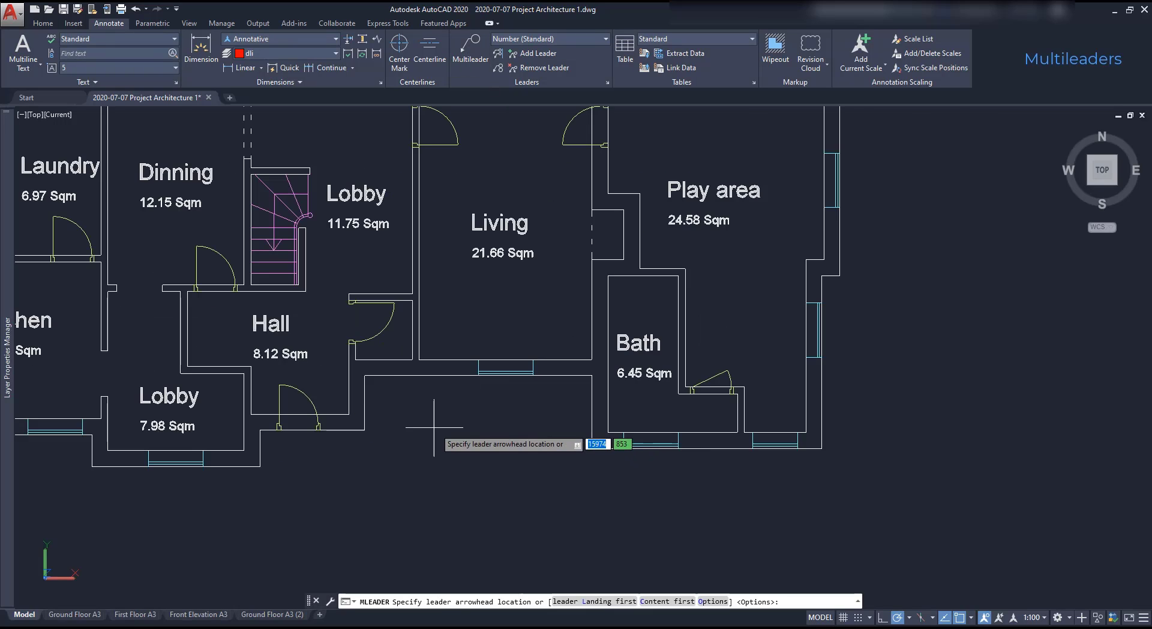
pyautogui.click(298, 322)
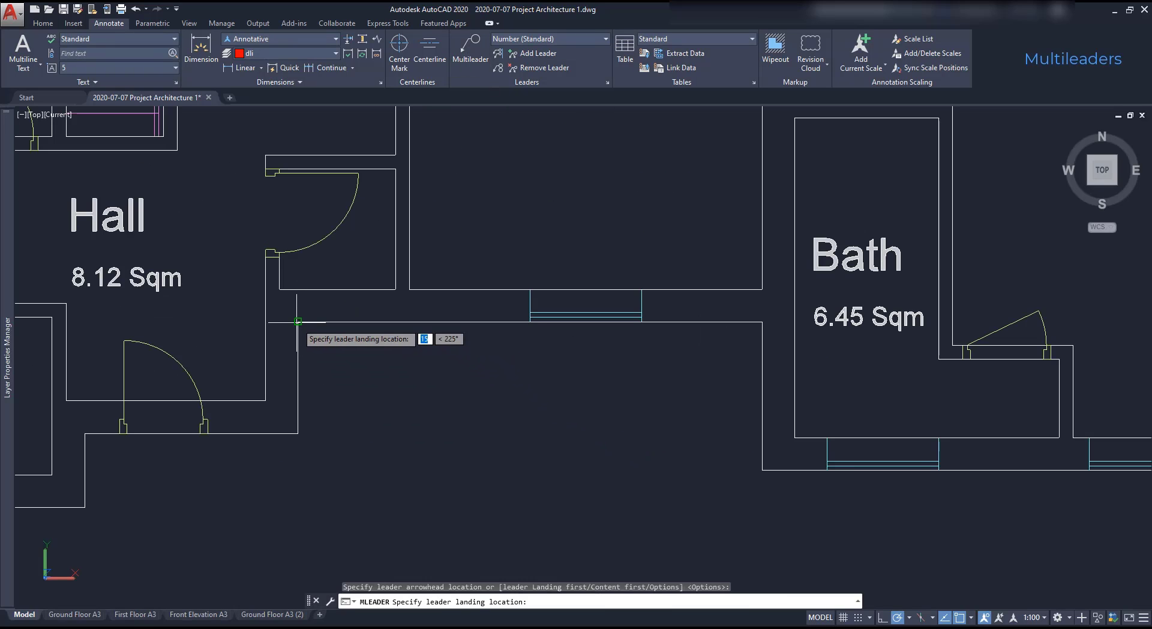
pyautogui.click(400, 503)
pyautogui.click(525, 502)
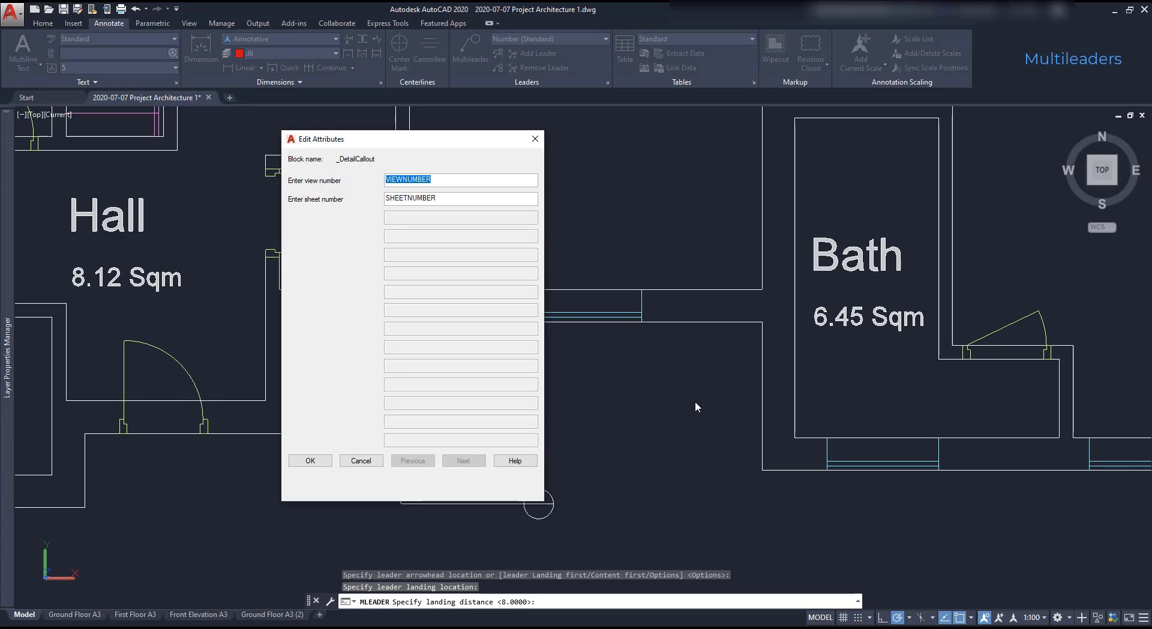
# Fill in the callout attributes as A over sheet 2 and end the multileader command
pyautogui.write('A')
pyautogui.press('Tab')
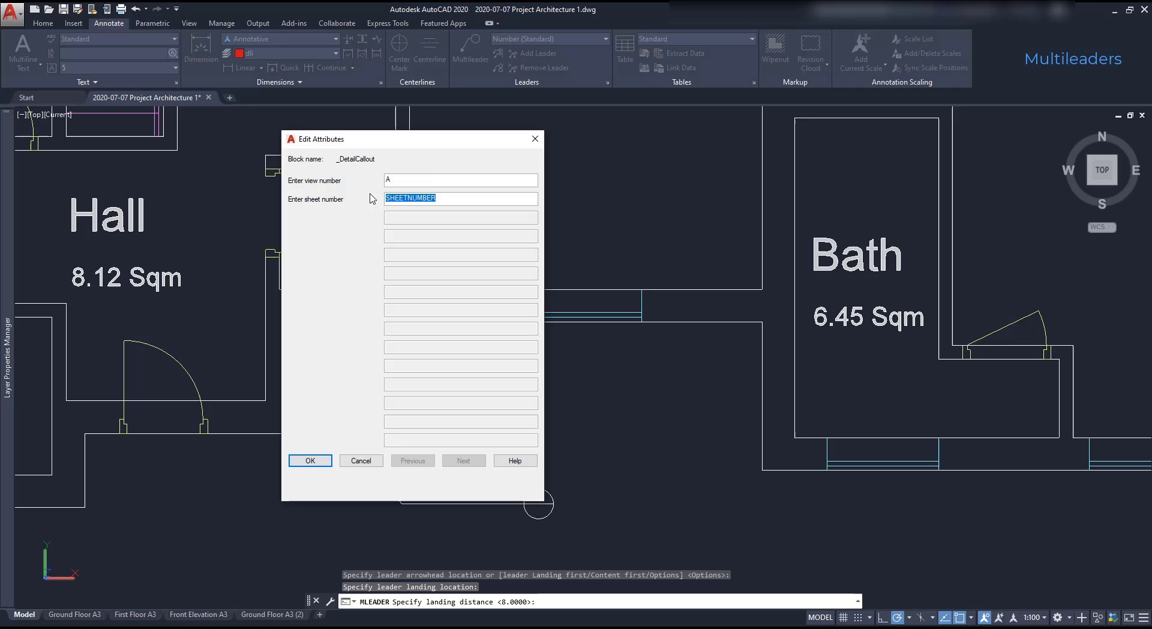
pyautogui.write('2')
pyautogui.click(310, 460)
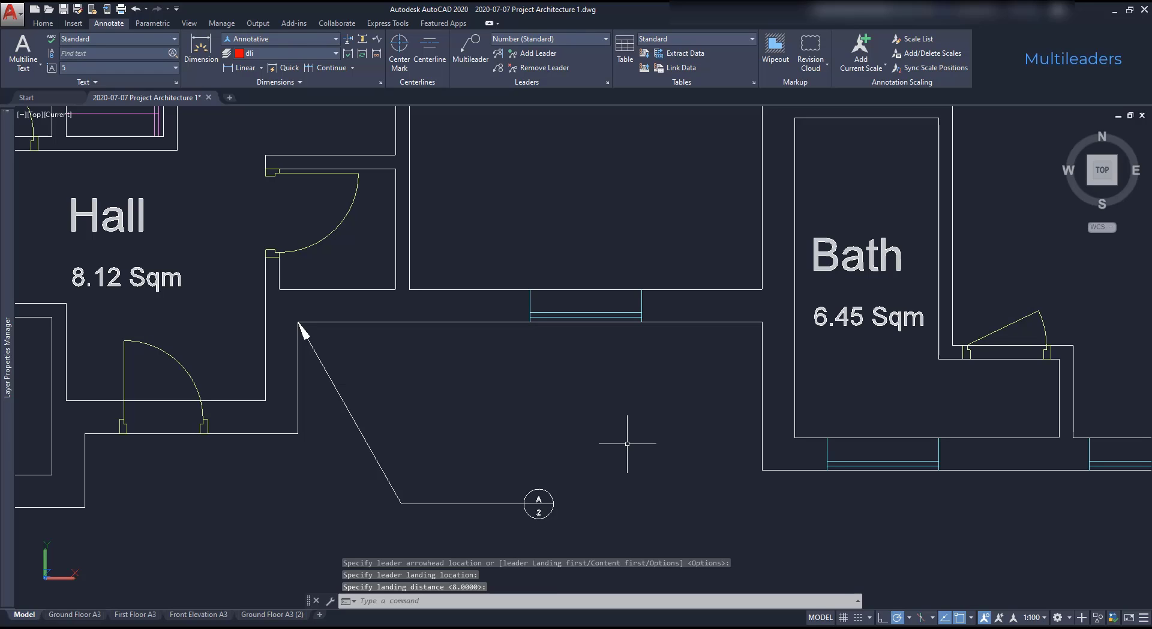
pyautogui.press('Escape')
pyautogui.hotkey('ctrl', 'z')
pyautogui.press('Escape')
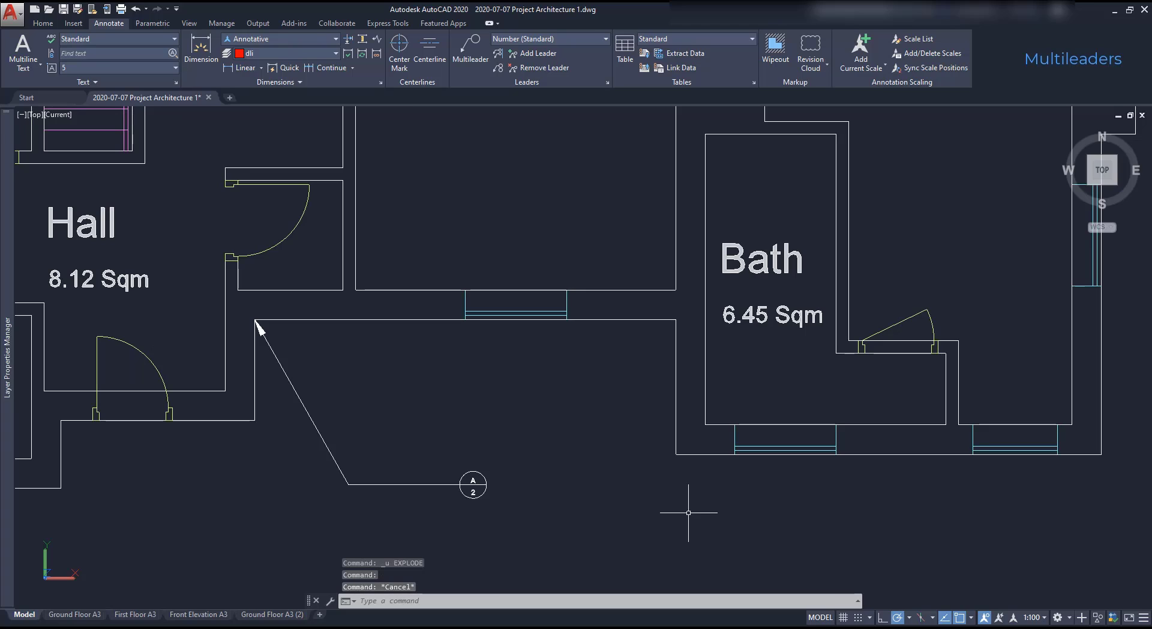
# Add a second leader to the A/2 callout, pointing at the wall corner near the Bath
pyautogui.click(547, 56)
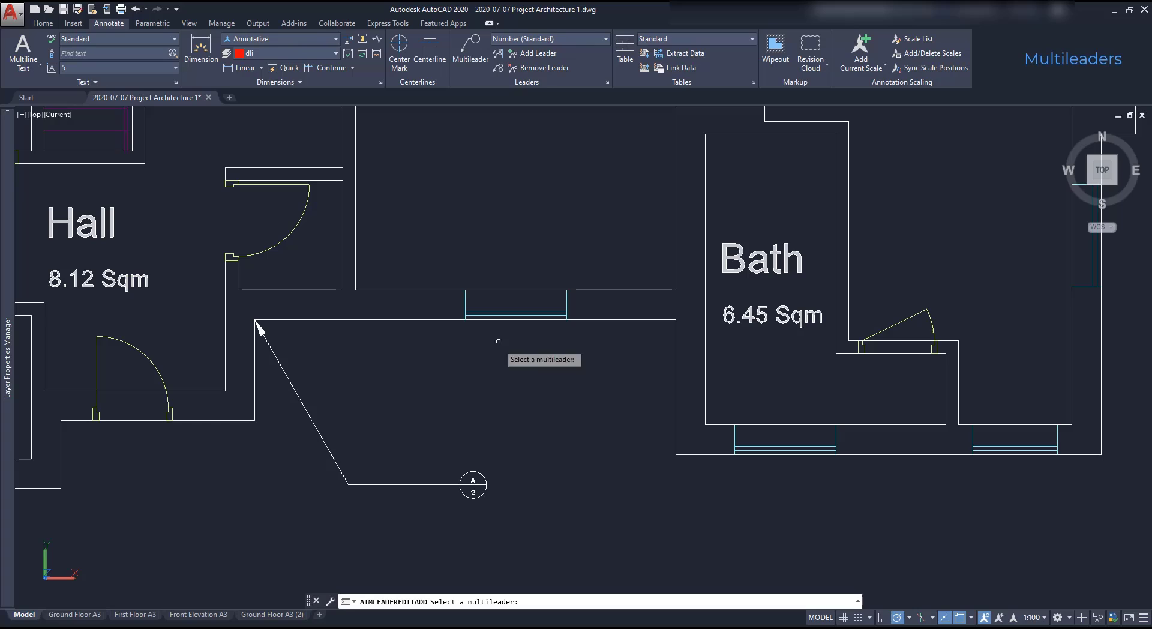
pyautogui.click(481, 479)
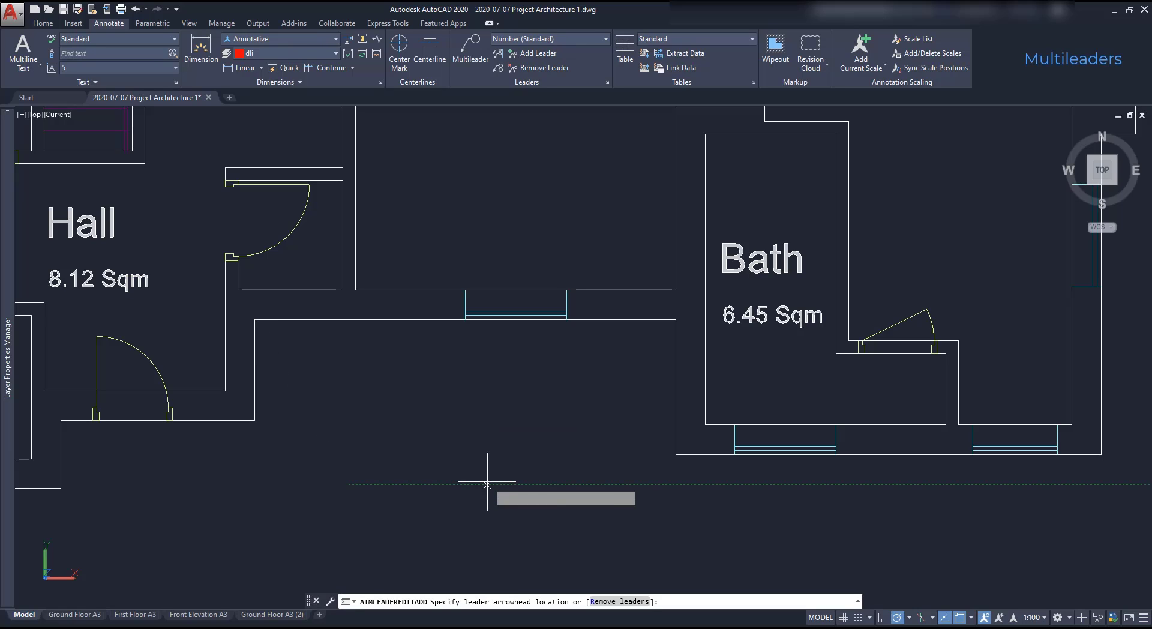
pyautogui.click(674, 322)
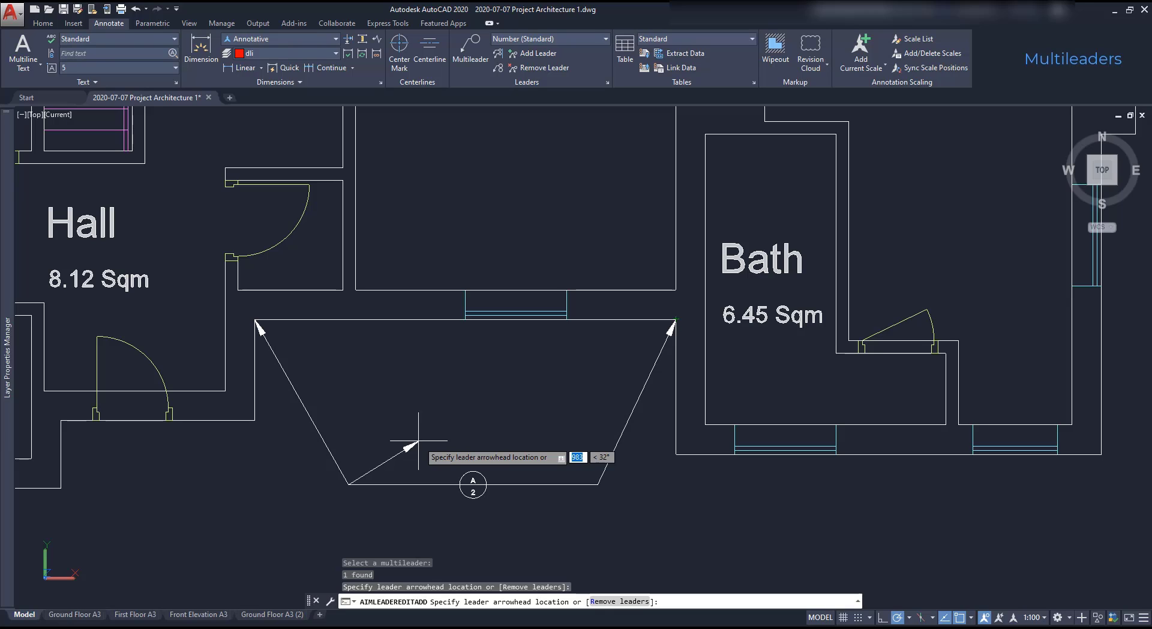
pyautogui.press('Escape')
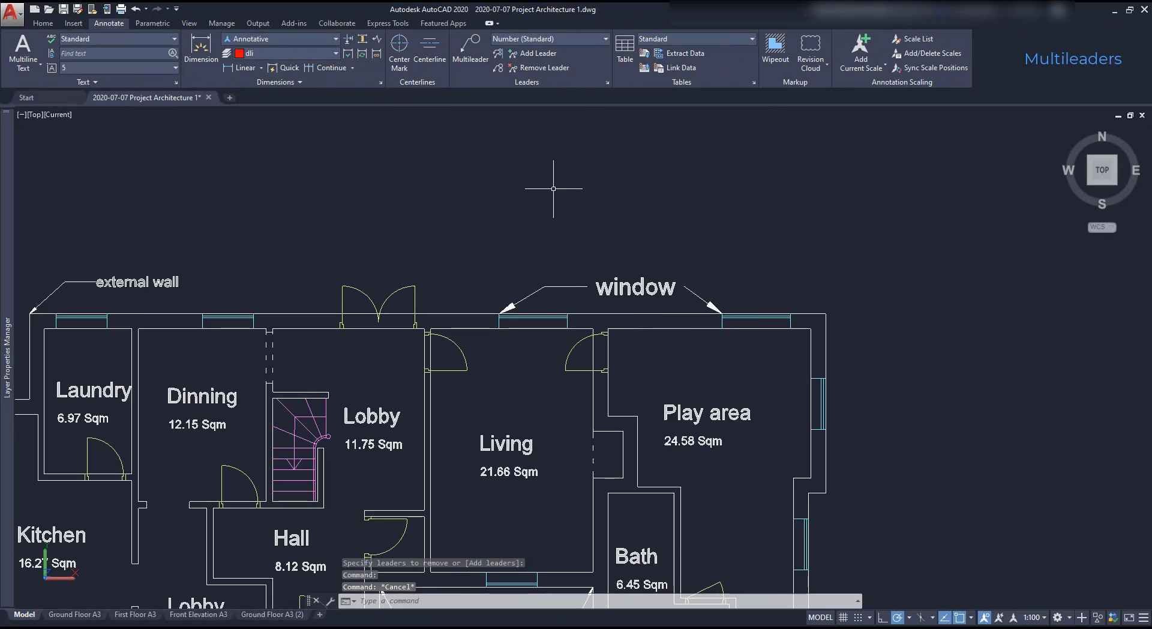
# Remove the window label's left leader above Living, keeping the arrow toward the Play-area window
pyautogui.click(556, 69)
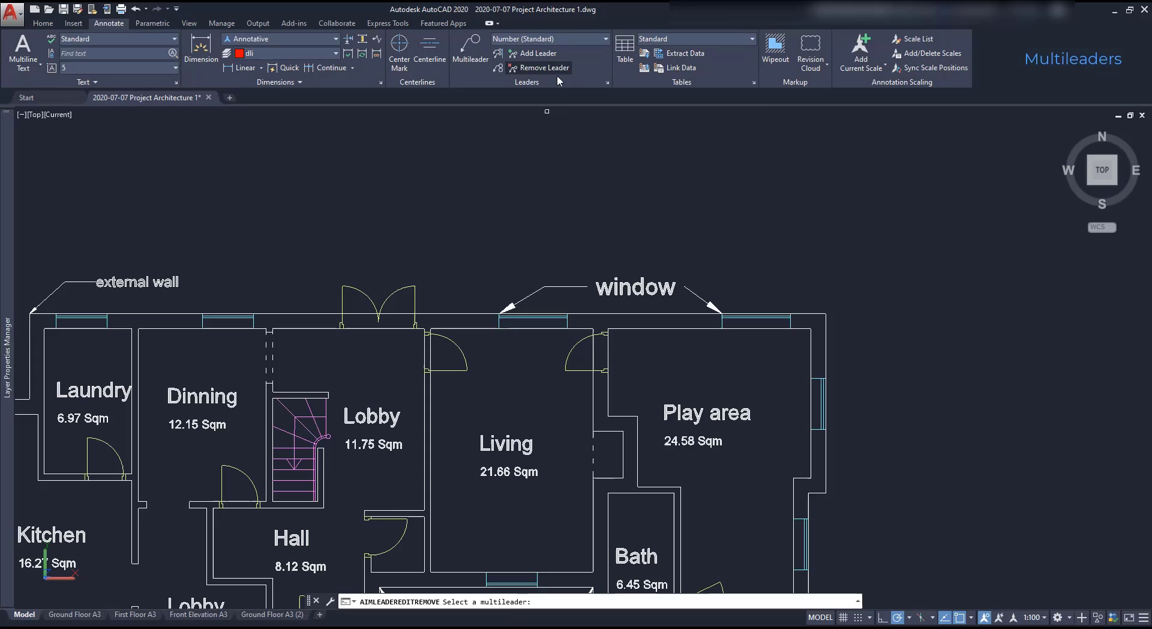
pyautogui.click(605, 286)
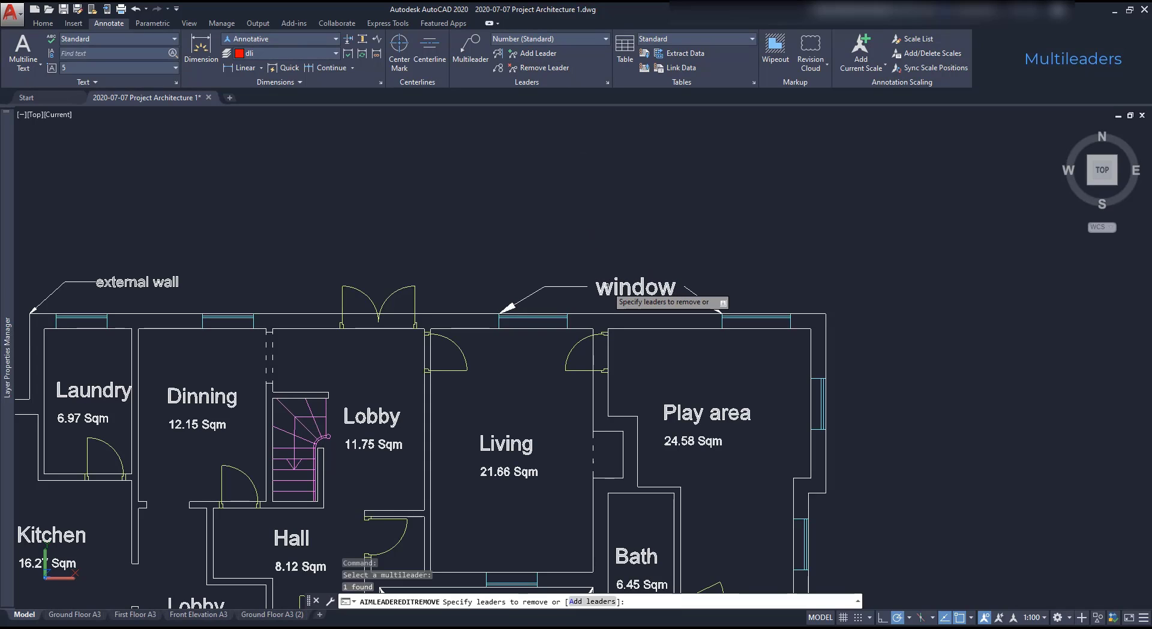
pyautogui.click(580, 286)
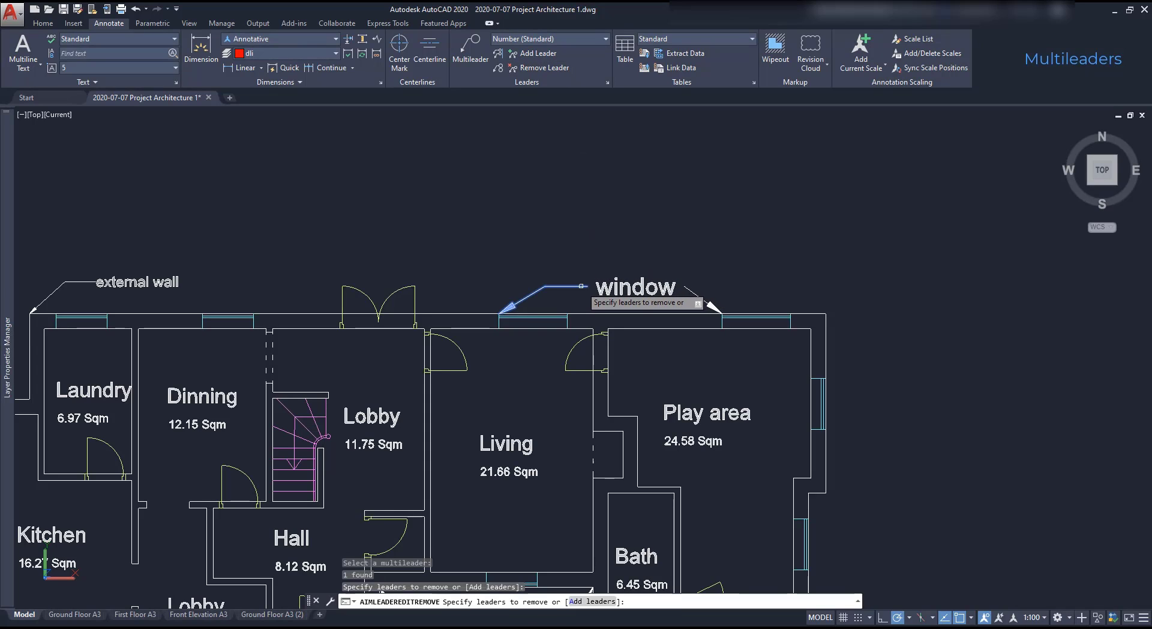
pyautogui.press('Return')
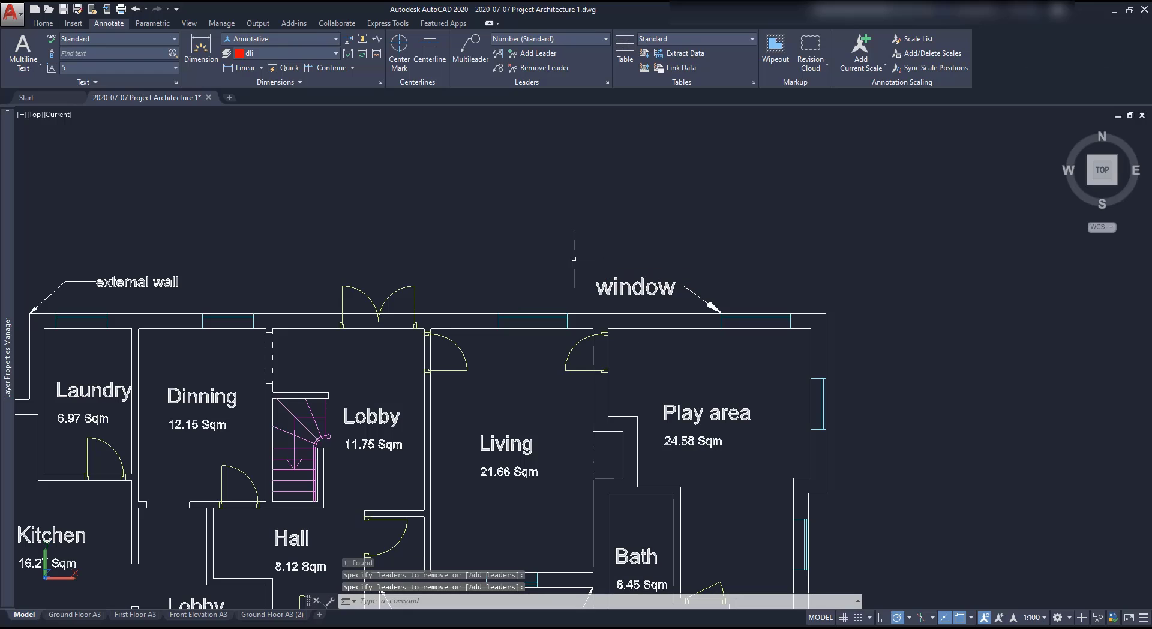